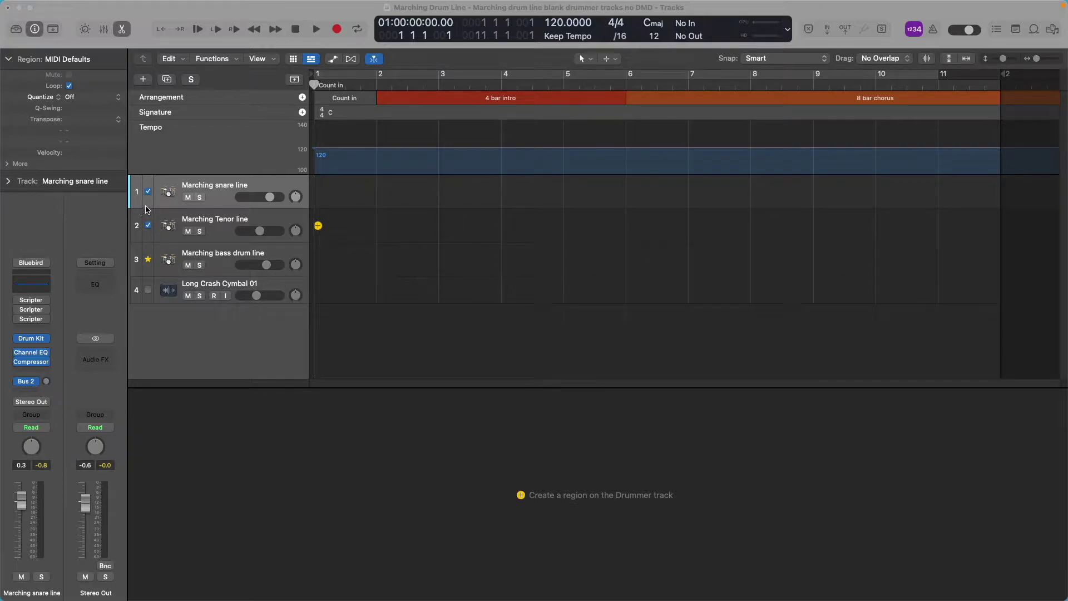
Examine the available track header components for the Marching bass drum line, including the Groove Track option
left_click(186, 253)
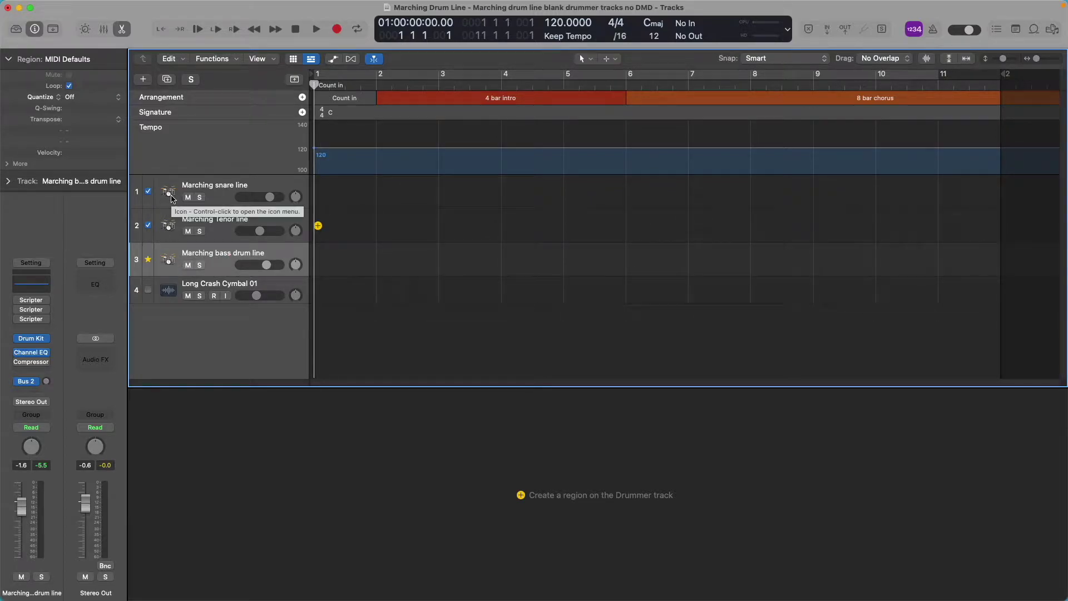
right_click(257, 255)
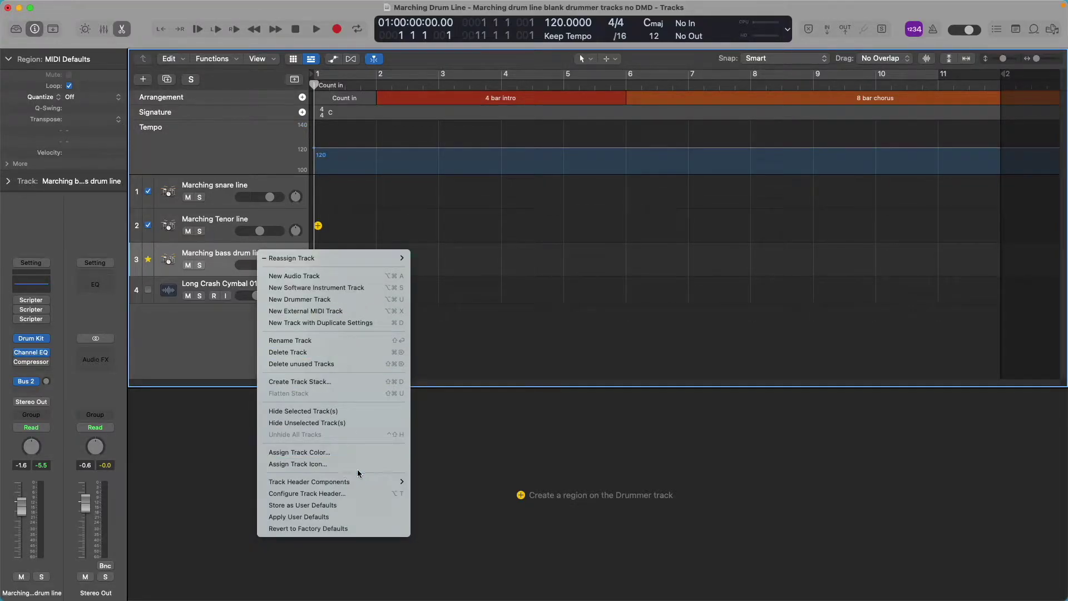
mouse_move(362, 482)
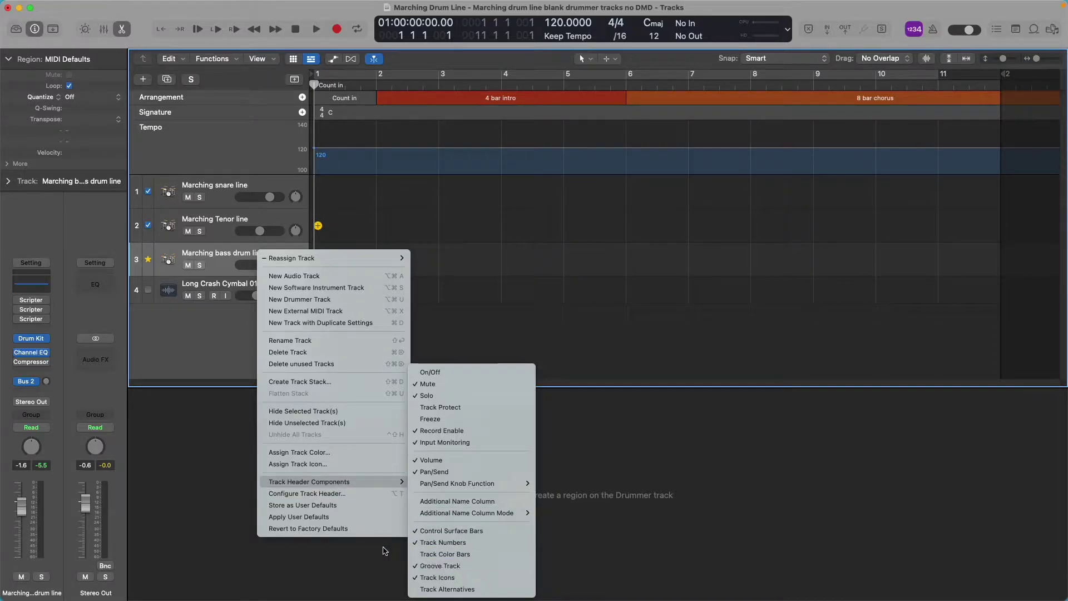
left_click(189, 328)
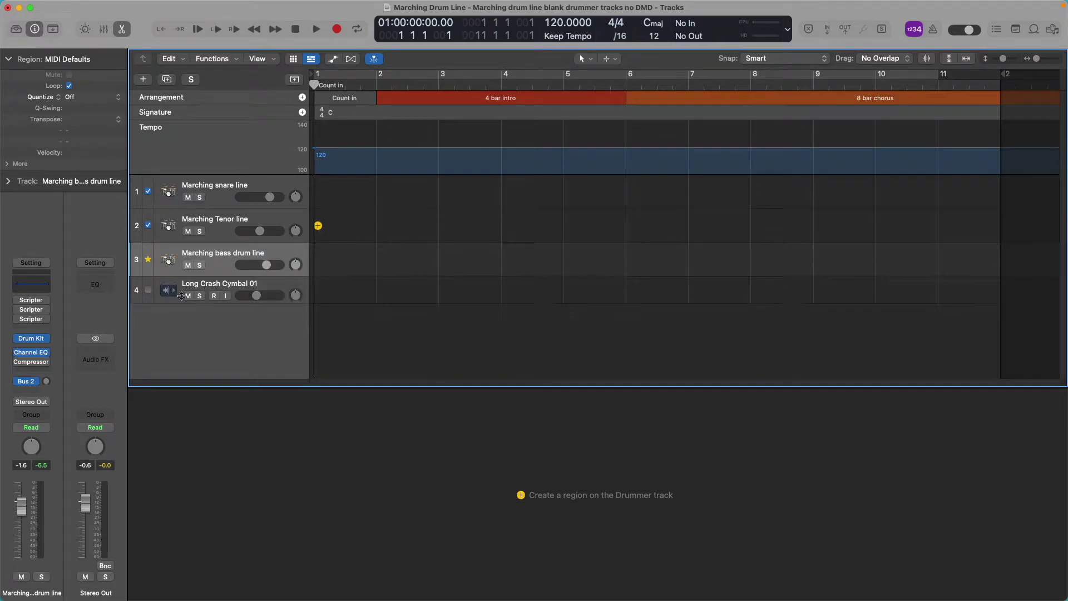
Remove the groove track assignment from the Marching bass drum line and set it as the groove track again
left_click(148, 260)
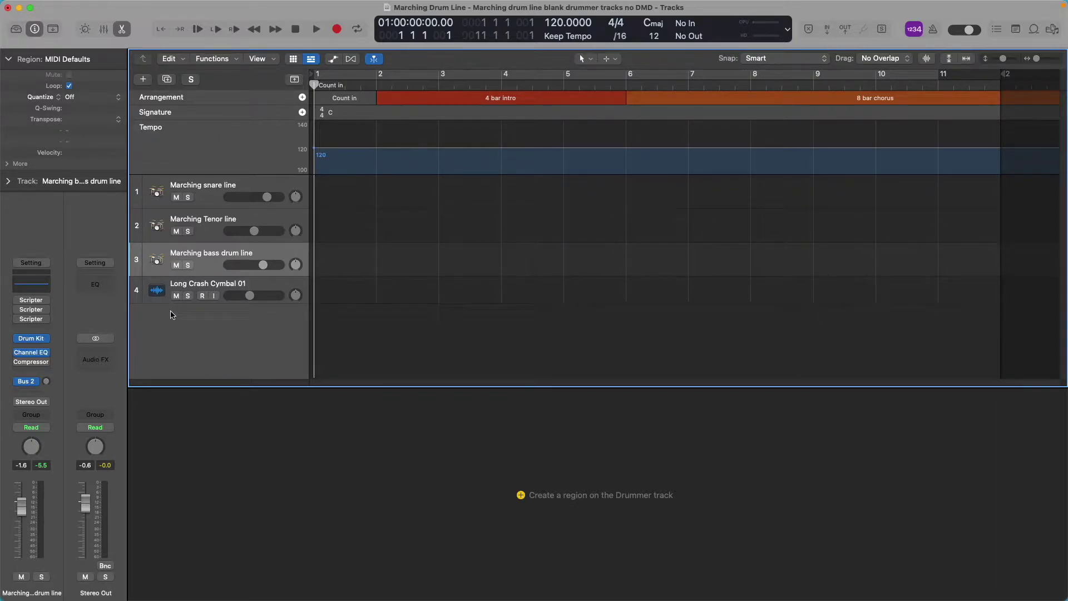
left_click(134, 260)
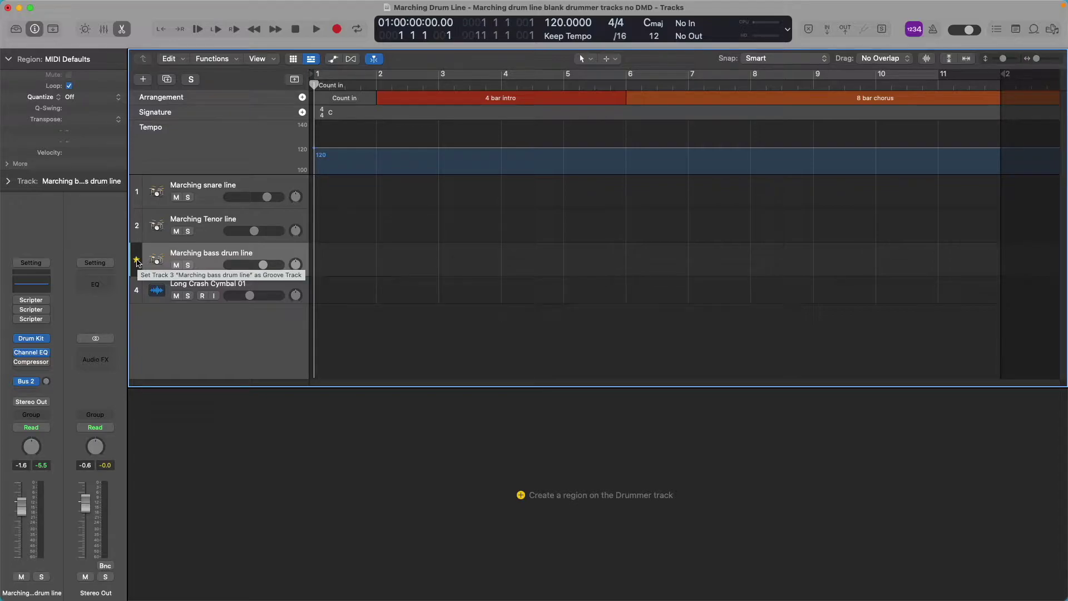
left_click(136, 260)
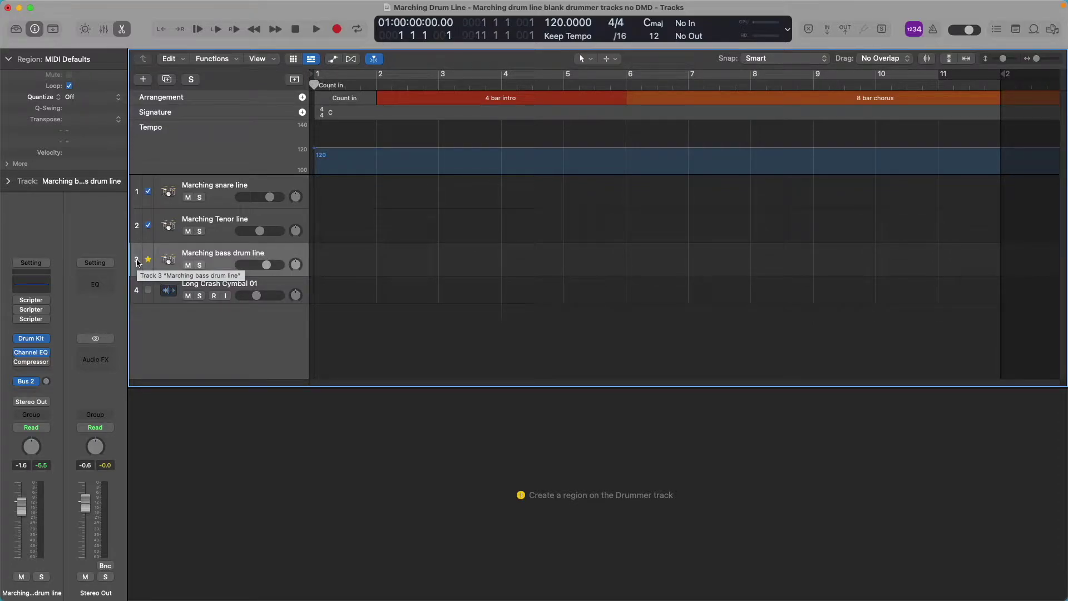
Turn groove matching off and back on for the Marching snare line and Marching Tenor line tracks
left_click(208, 219)
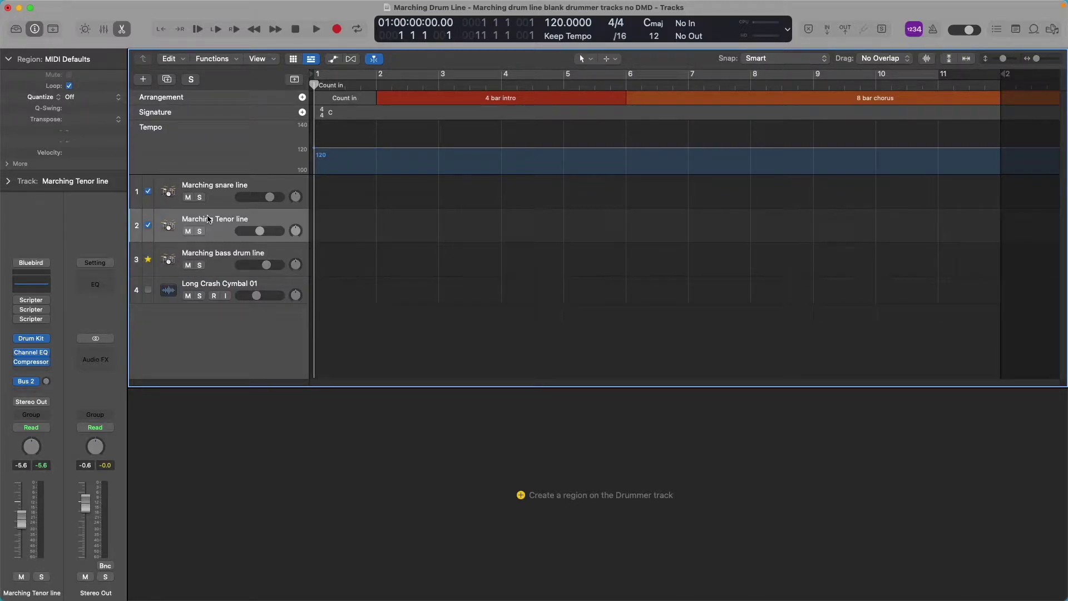
left_click(217, 185)
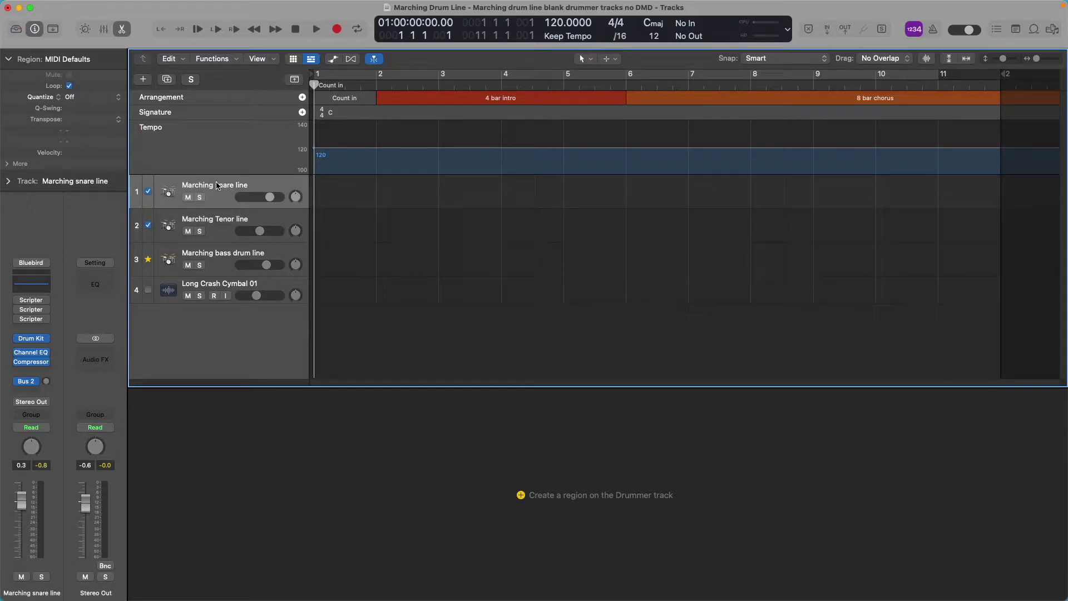
left_click(148, 191)
left_click(148, 226)
left_click(148, 192)
left_click(149, 226)
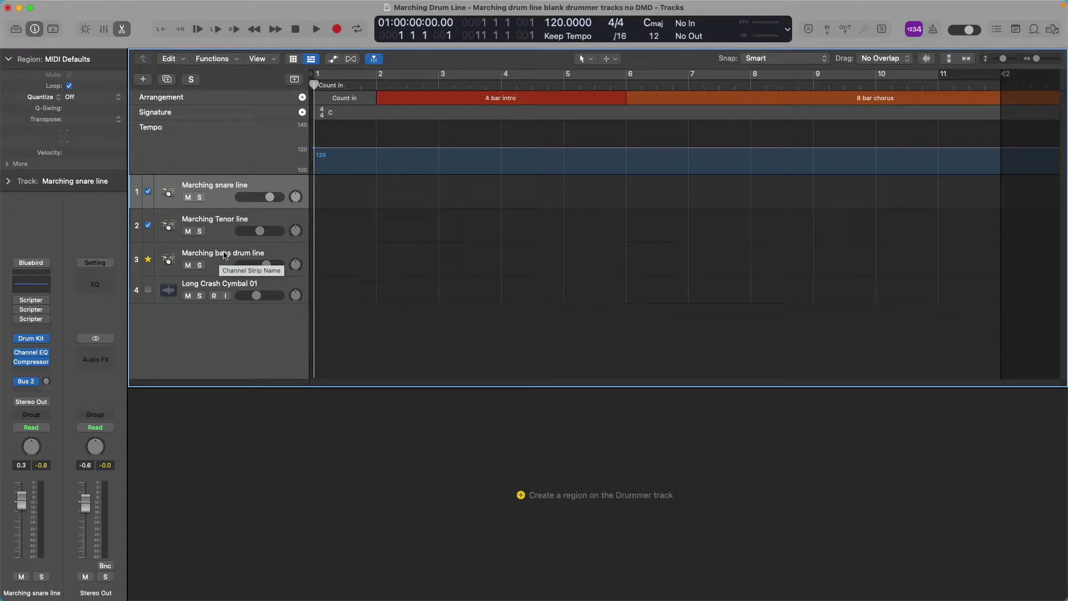
Save the project as a template named Marching Drum Line in the Project Templates folder
mouse_move(63, 3)
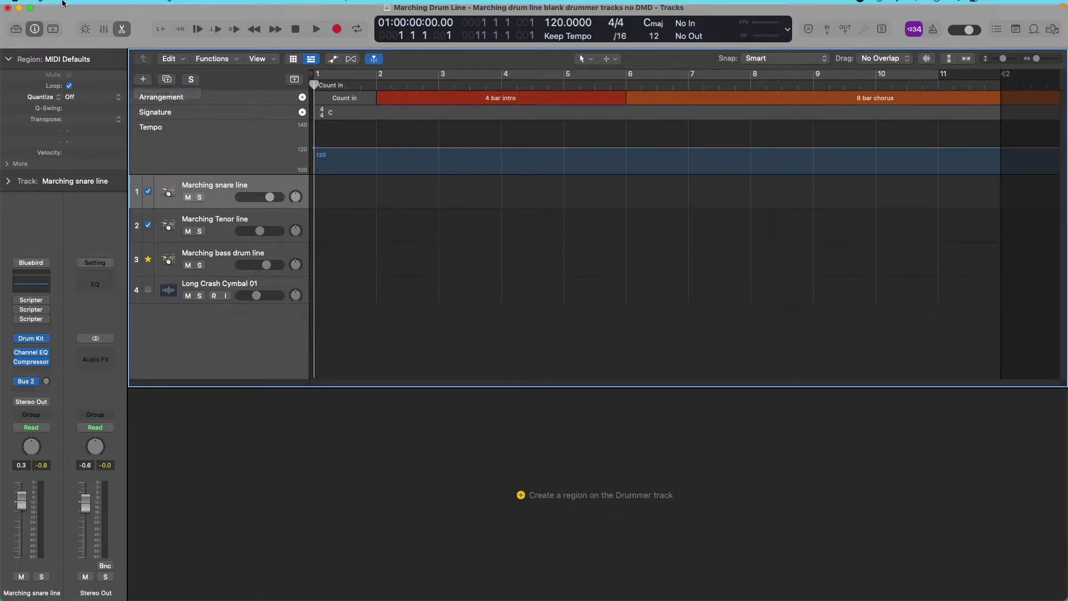
left_click(83, 6)
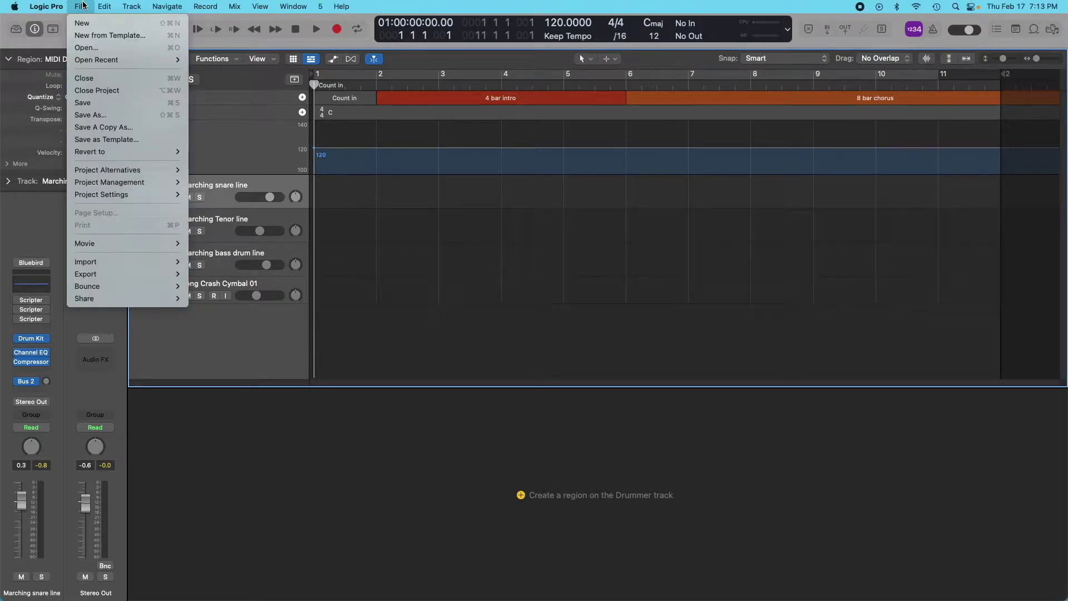
left_click(148, 140)
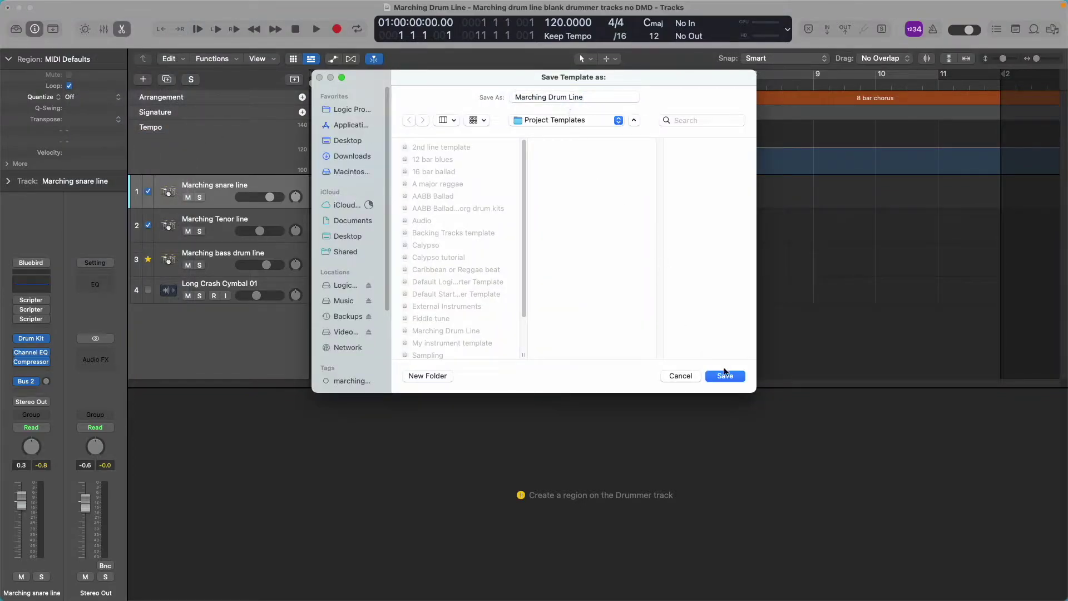
left_click(724, 374)
left_click(567, 290)
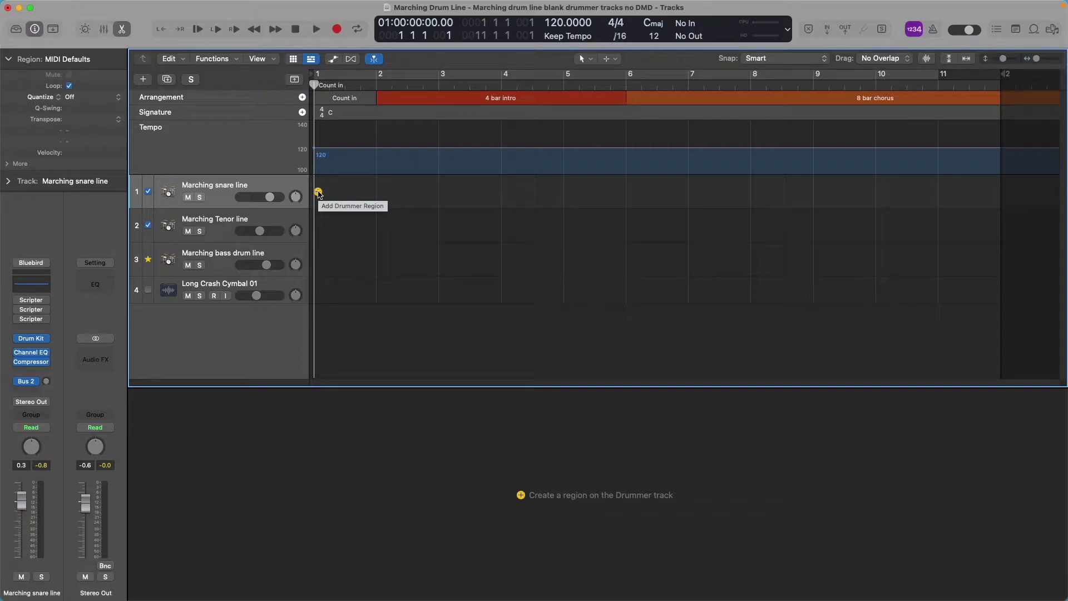
Add a drummer region to the Marching snare line in the Count in section and play it back
left_click(318, 192)
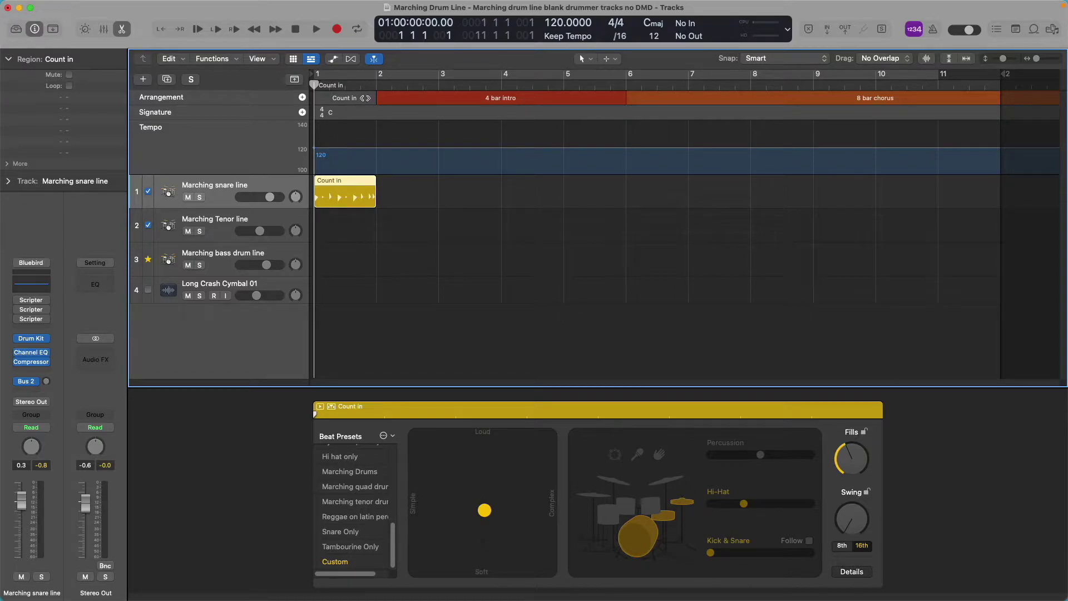
key("space")
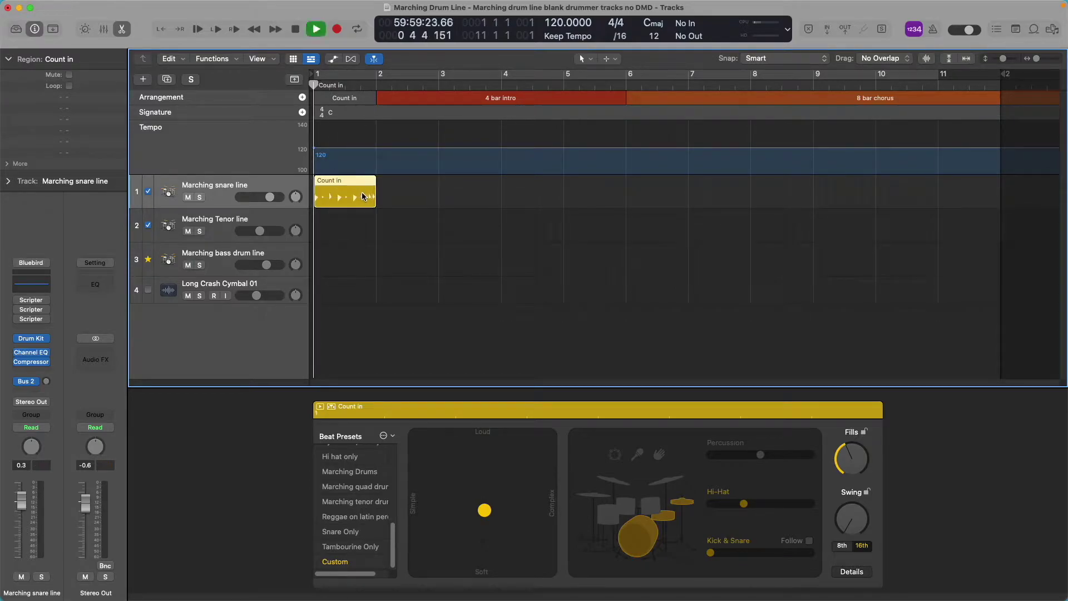
key("space")
key("Return")
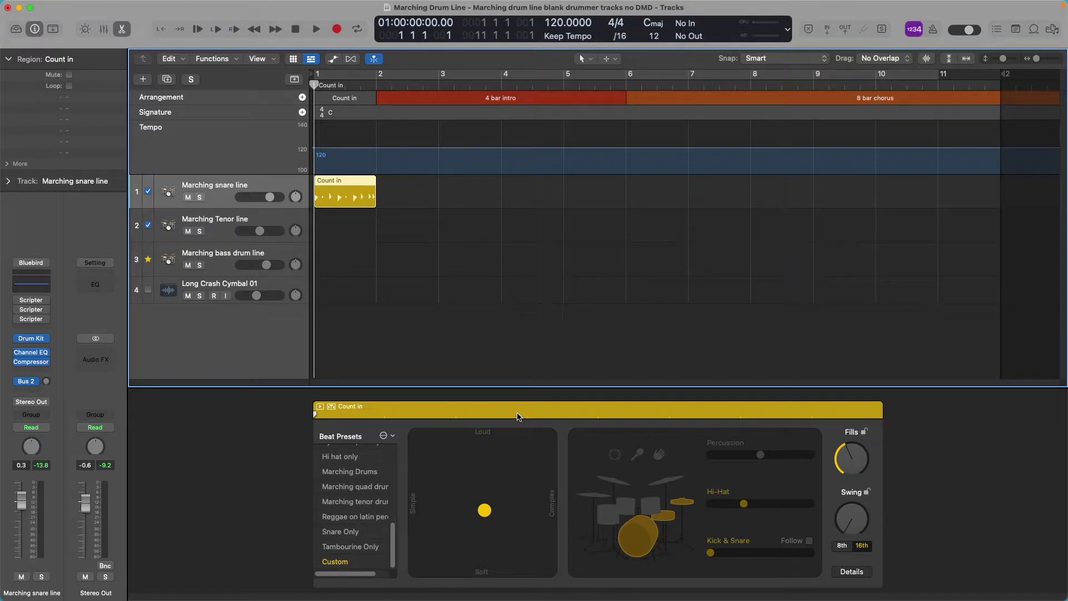
Limit the snare line's count-in region to kick and snare, and set the Kick & Snare variation to 8
left_click(648, 510)
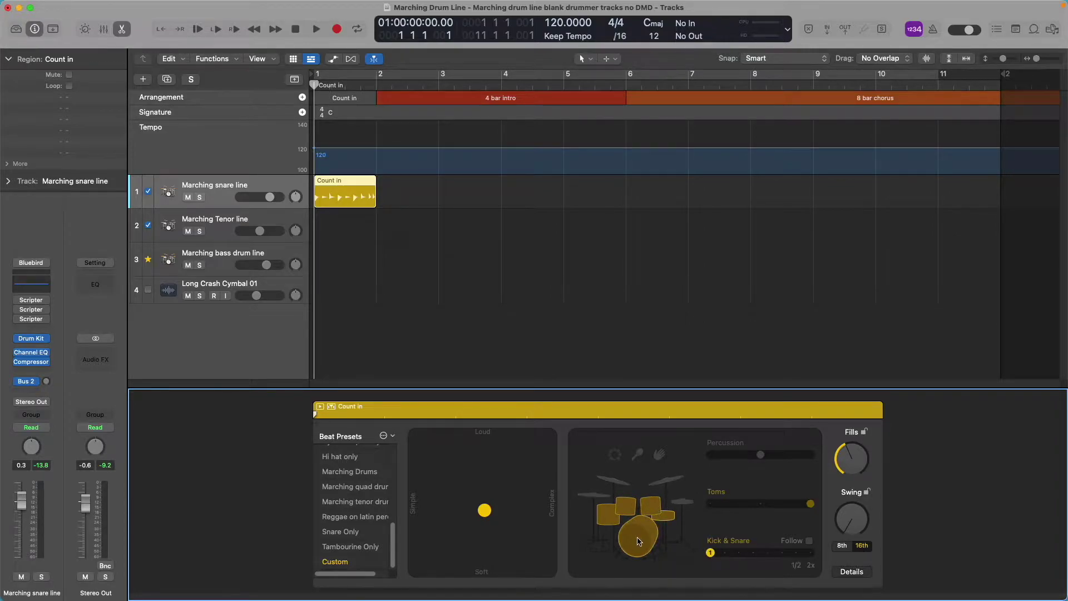
left_click(658, 511)
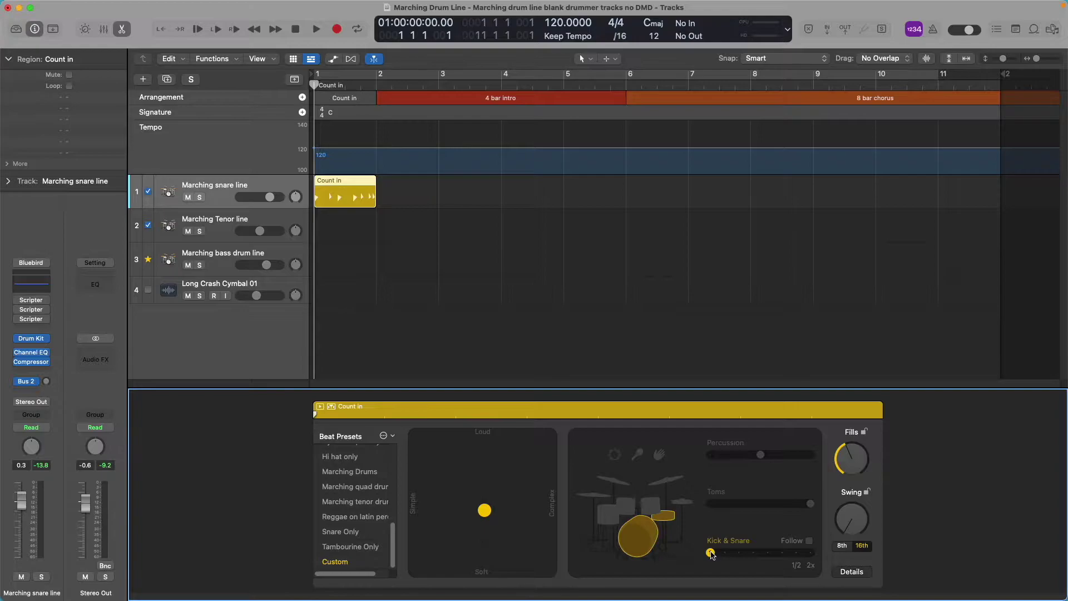
left_click_drag(711, 554, 823, 554)
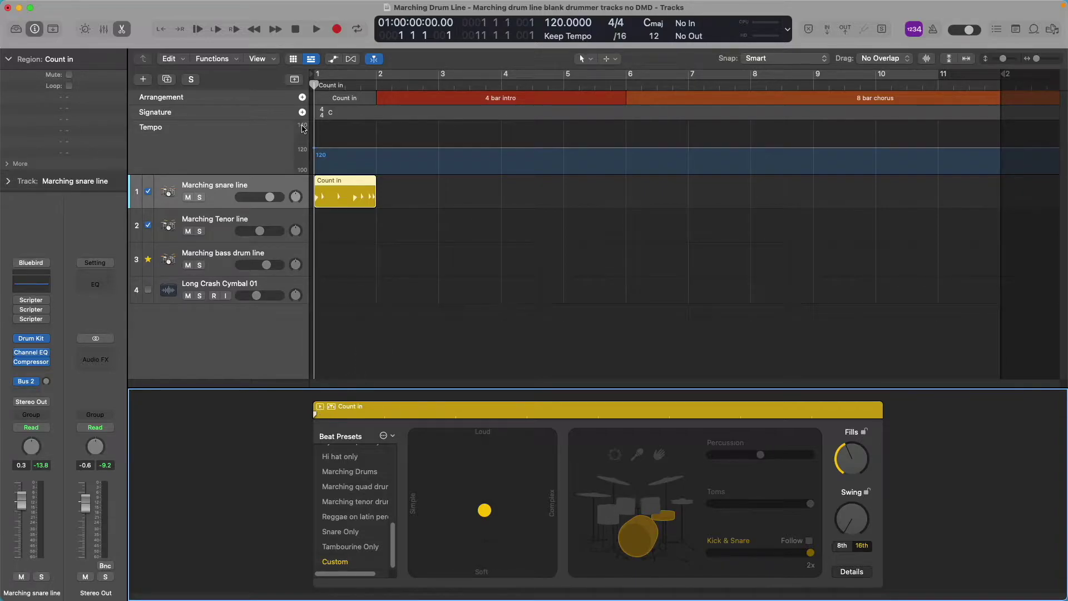
Raise Fills and Ghost Notes to their maximum for the snare line's count-in region while previewing it
left_click(321, 407)
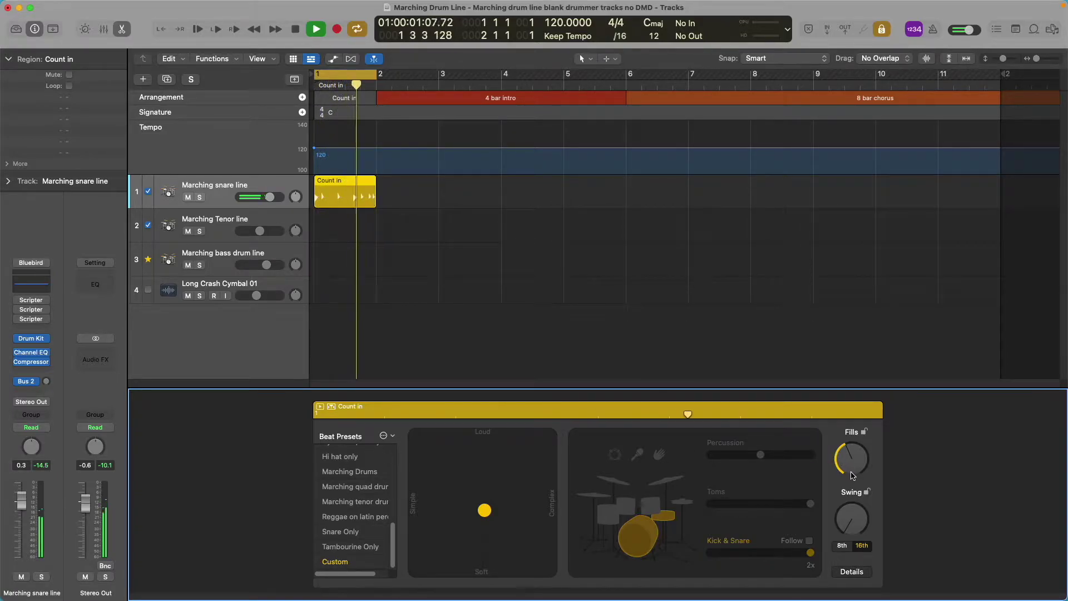
left_click_drag(853, 476, 848, 376)
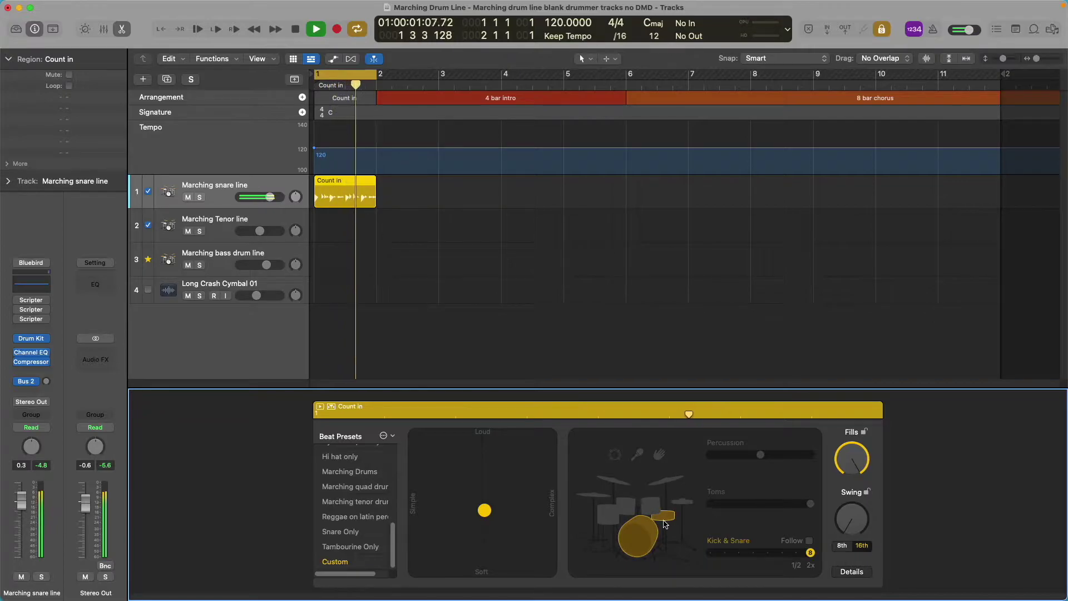
left_click(856, 573)
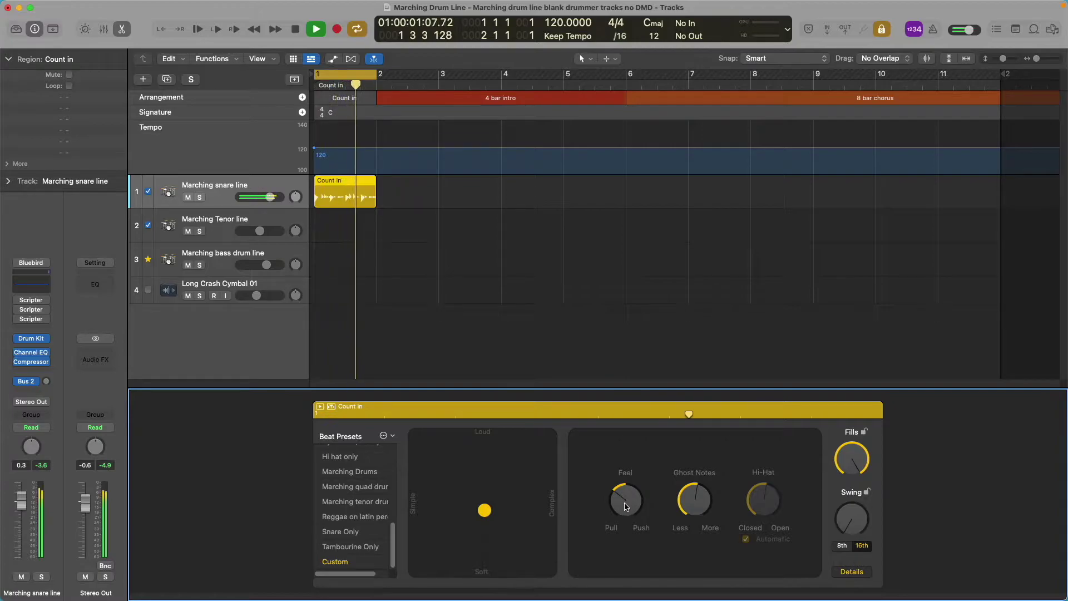
left_click_drag(696, 503, 691, 440)
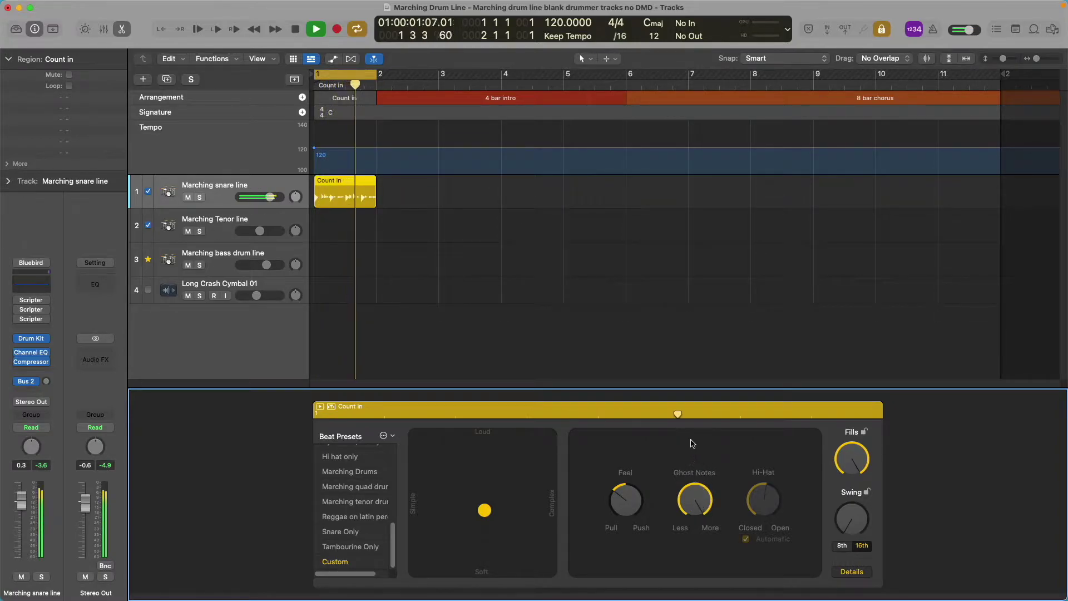
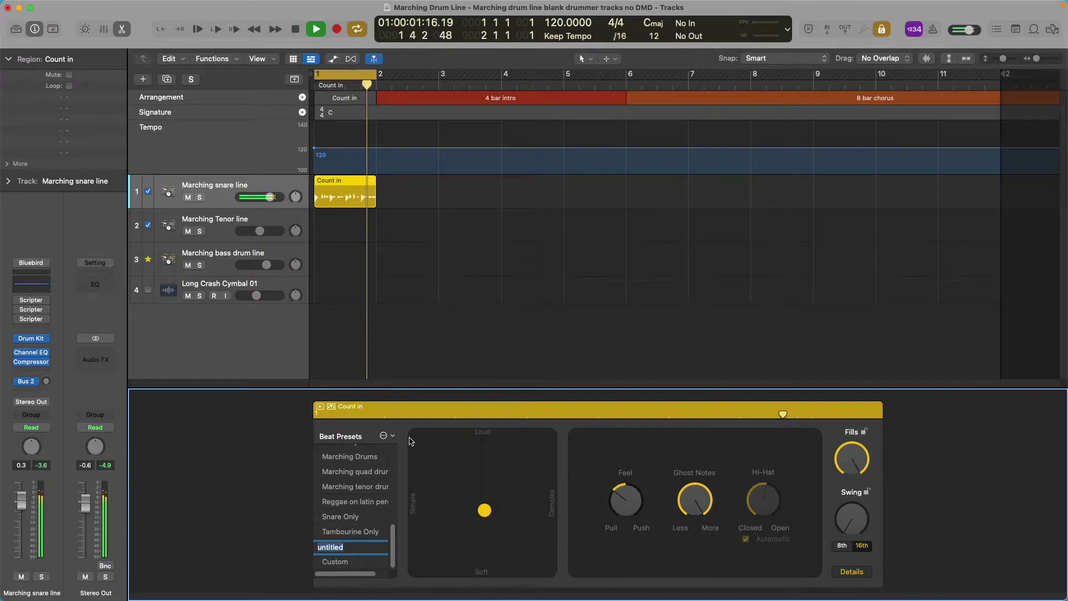
Save the drummer settings as a beat preset named Marching Snare Only and stop the region preview
type("Marching Snare Only")
key("Return")
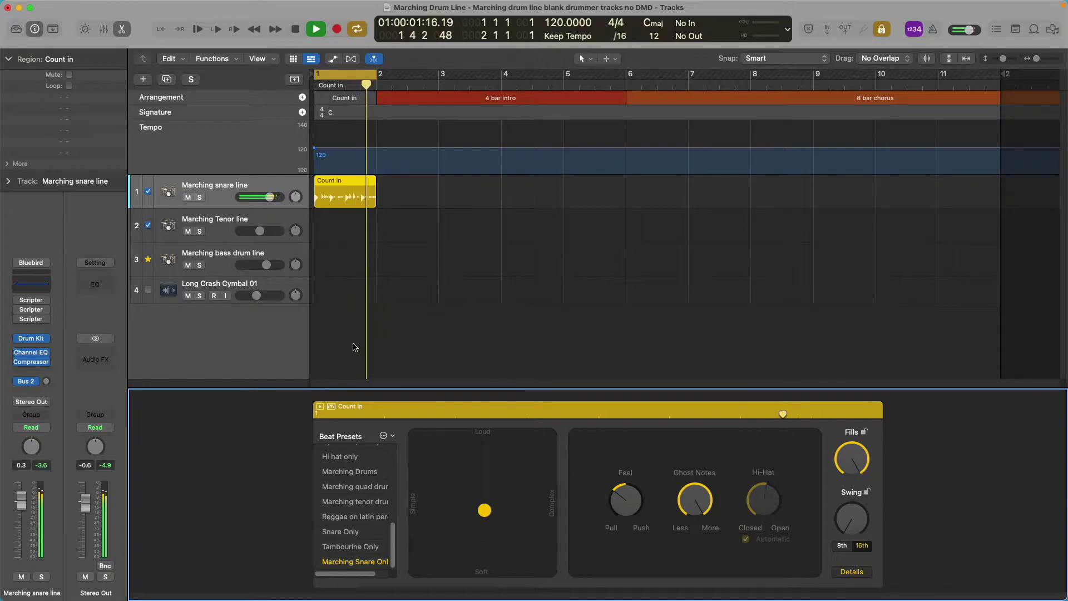
mouse_move(324, 277)
left_click(321, 407)
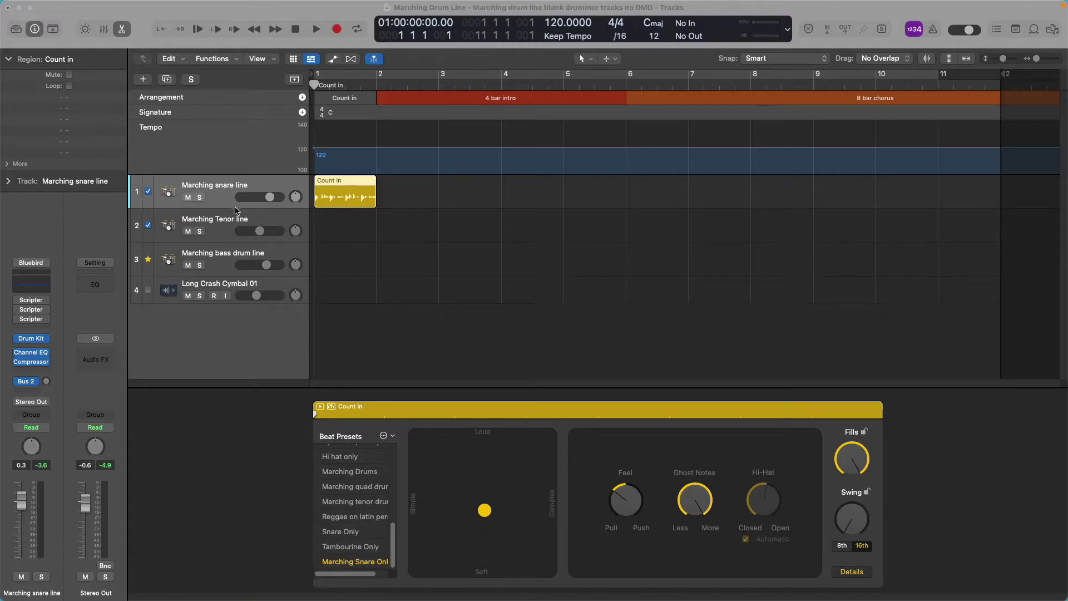
Solo the Marching Tenor line track and add a drummer region to it in the Count in section
left_click(222, 221)
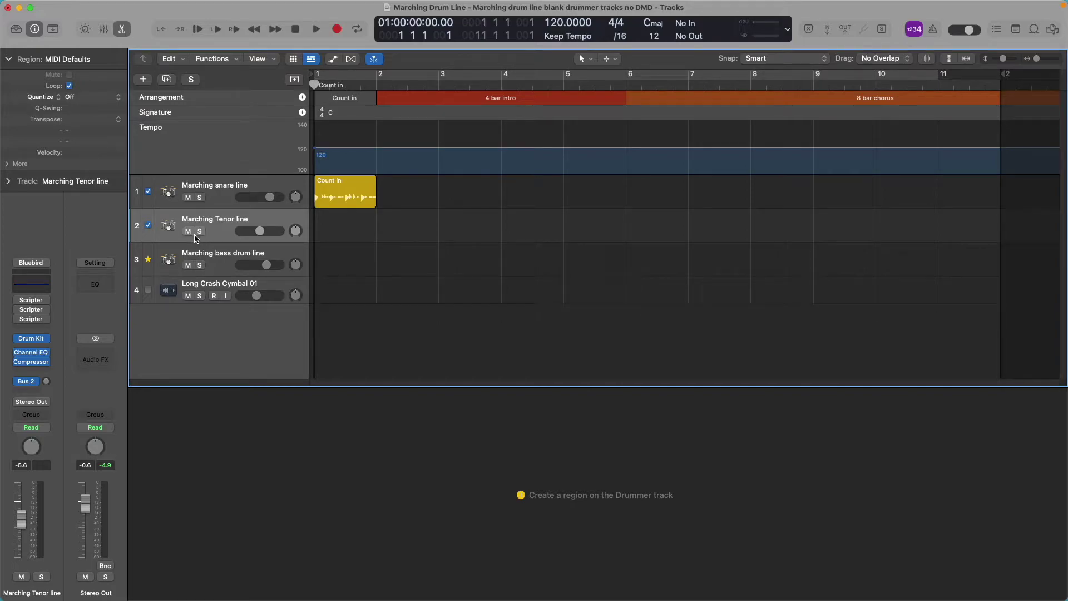
left_click(200, 232)
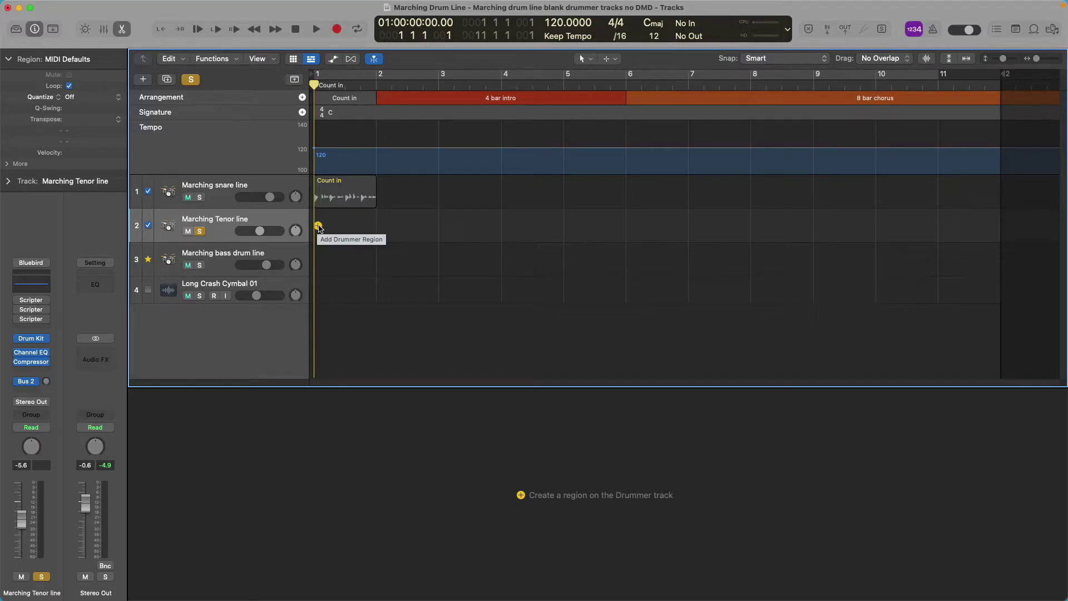
left_click(318, 225)
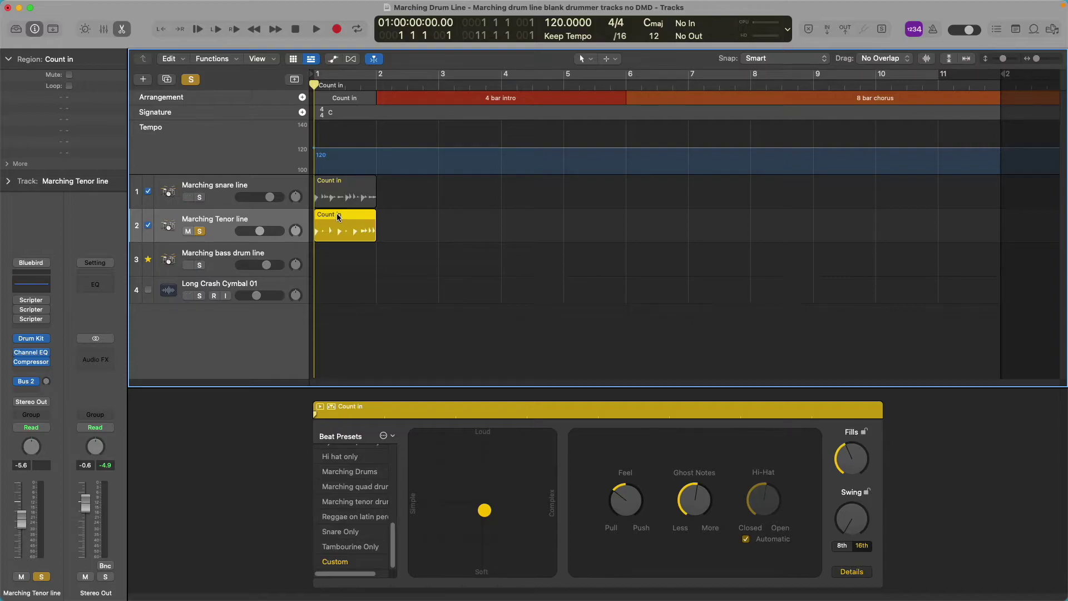
Play back the tenor line's count-in region and return the playhead to the project start
key("space")
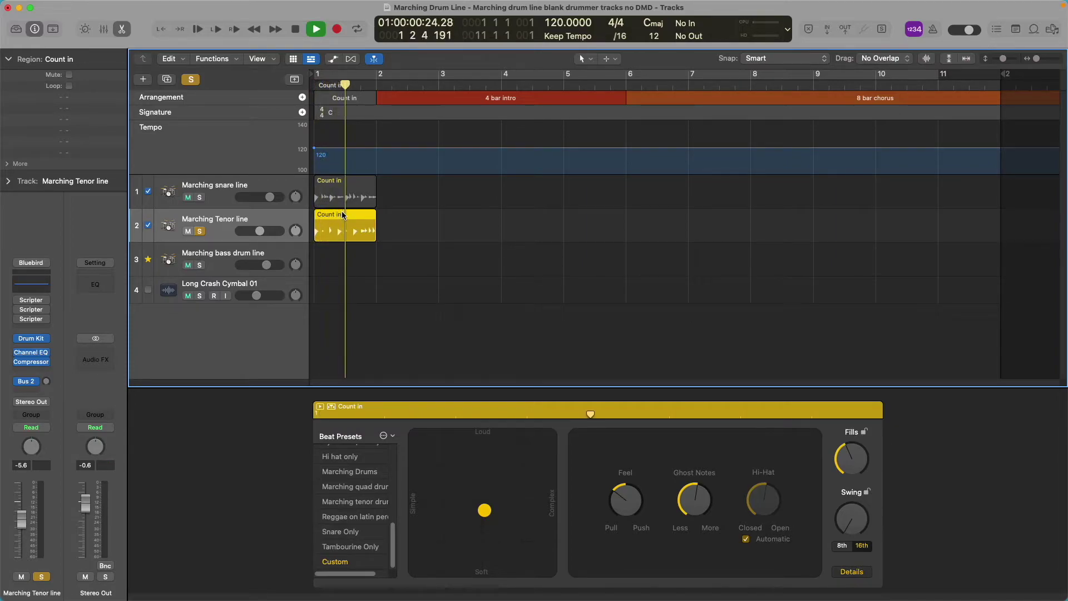
key("space")
left_click(341, 216)
key("Return")
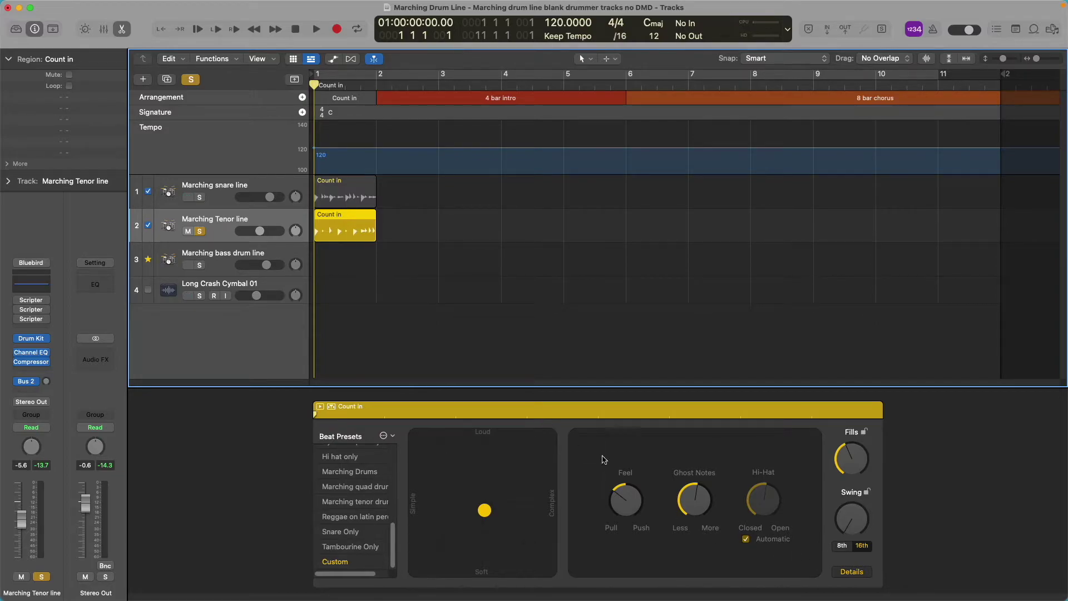
Switch the kit pieces in the tenor line's count-in region to toms only, turning off the kick and snare
left_click(844, 575)
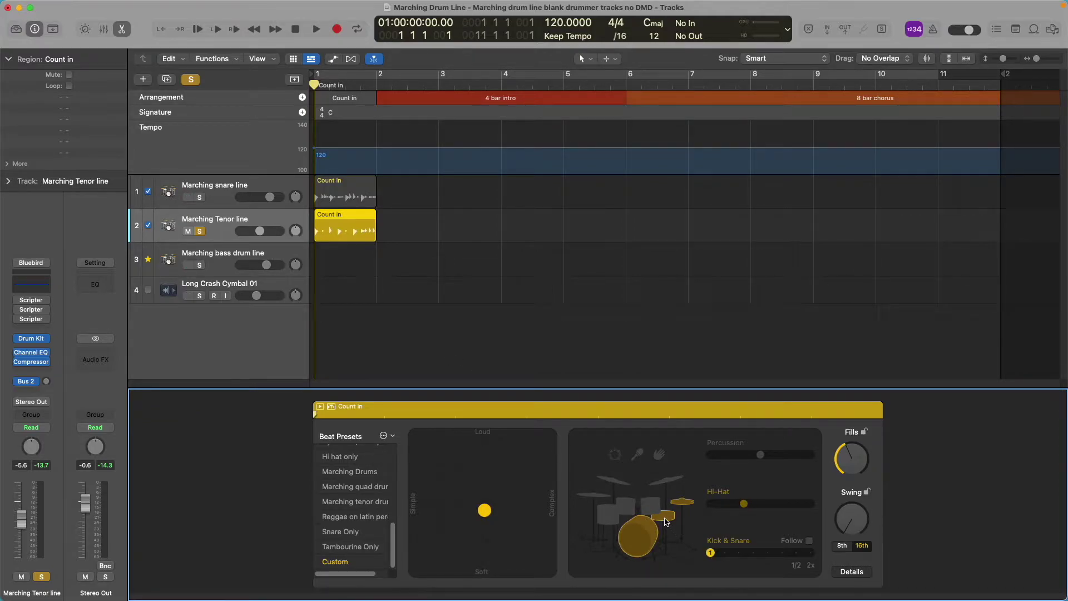
left_click(612, 515)
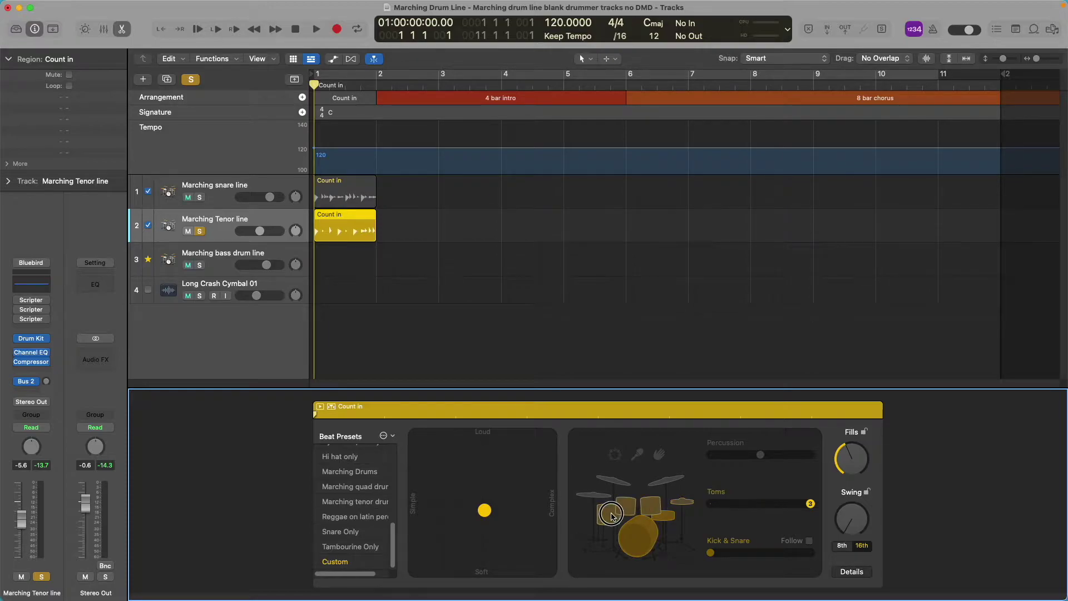
left_click(658, 531)
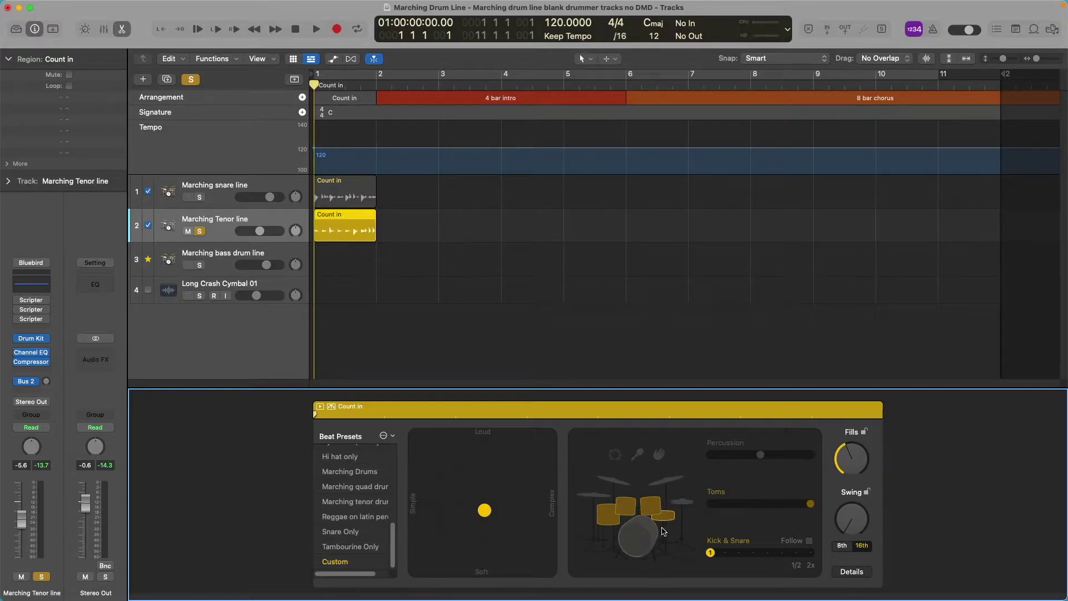
left_click(669, 521)
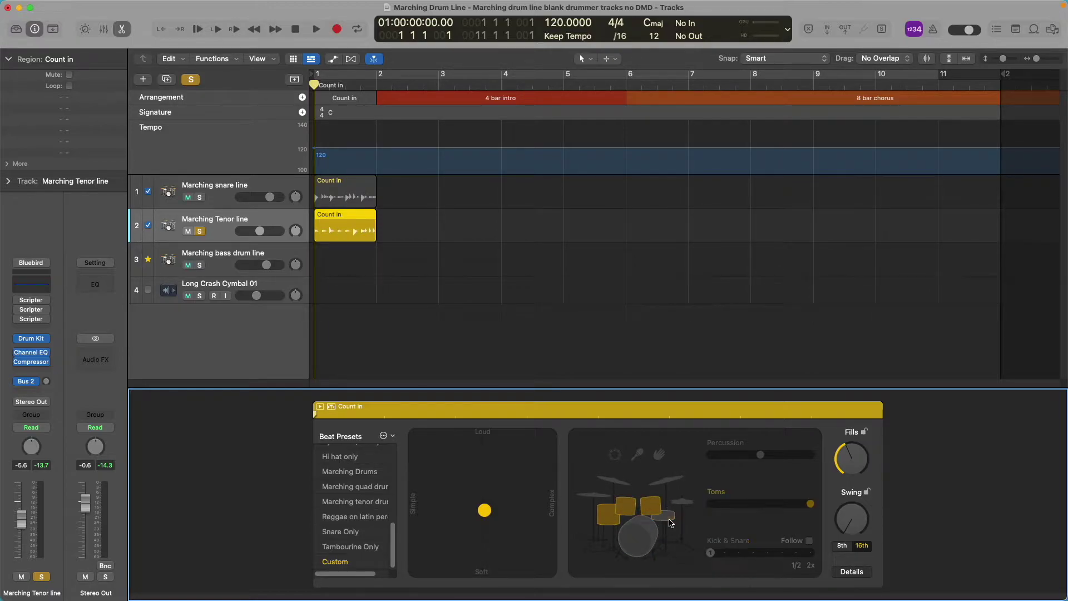
Toggle the kick, snare and toms on and off in the tenor region's kit, ending with only toms at pattern 3
left_click(638, 534)
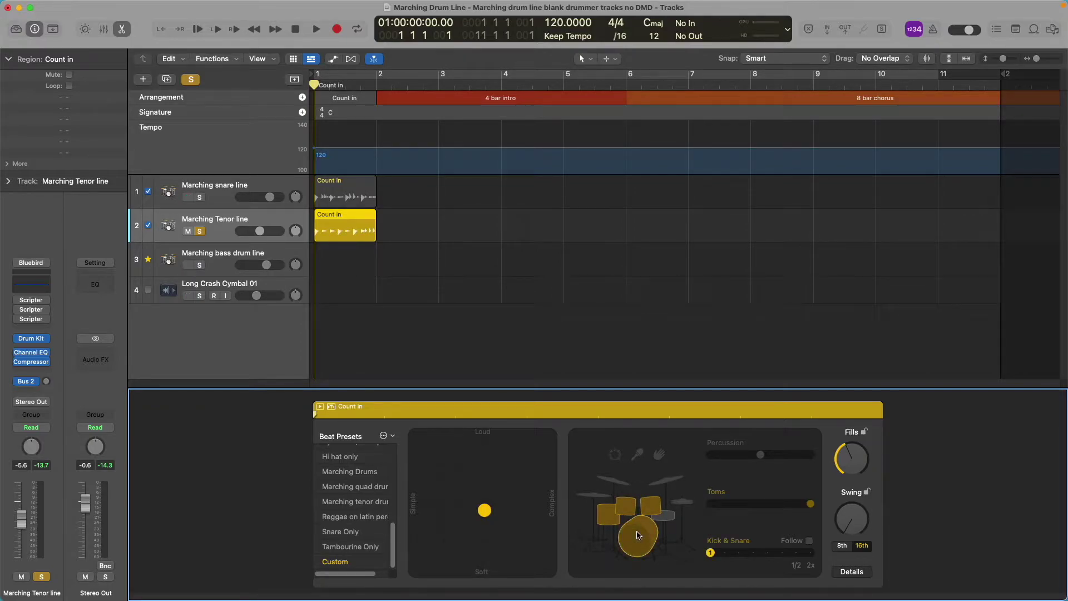
left_click(666, 521)
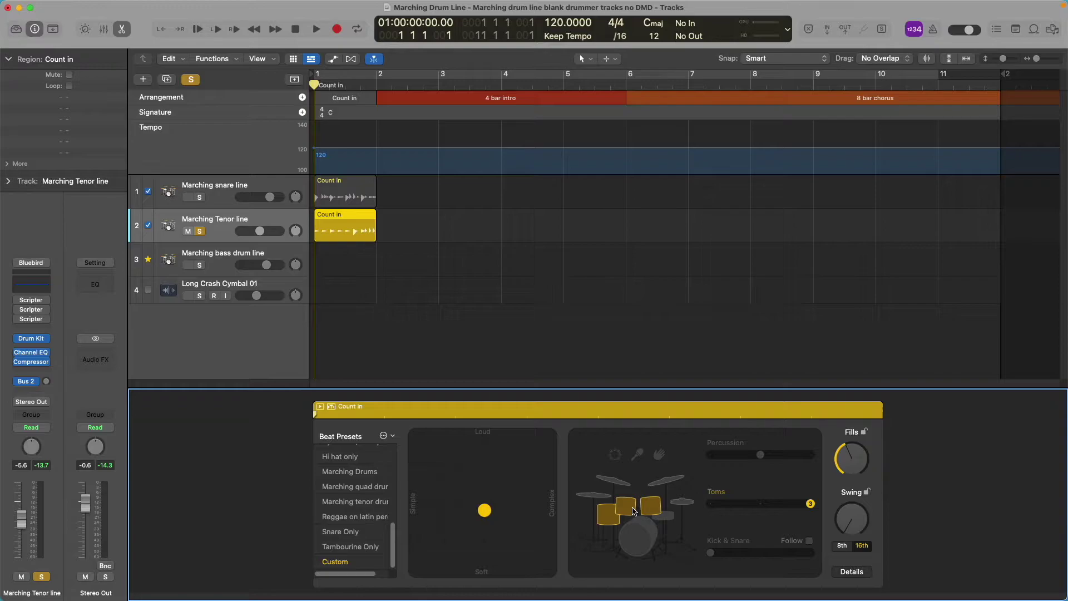
left_click(642, 536)
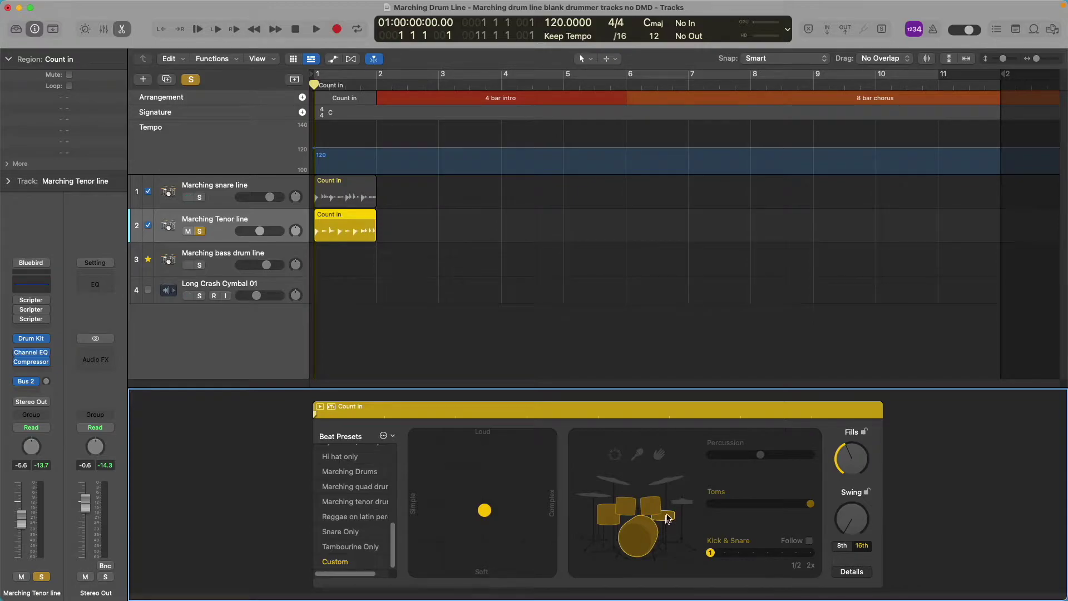
left_click(646, 510)
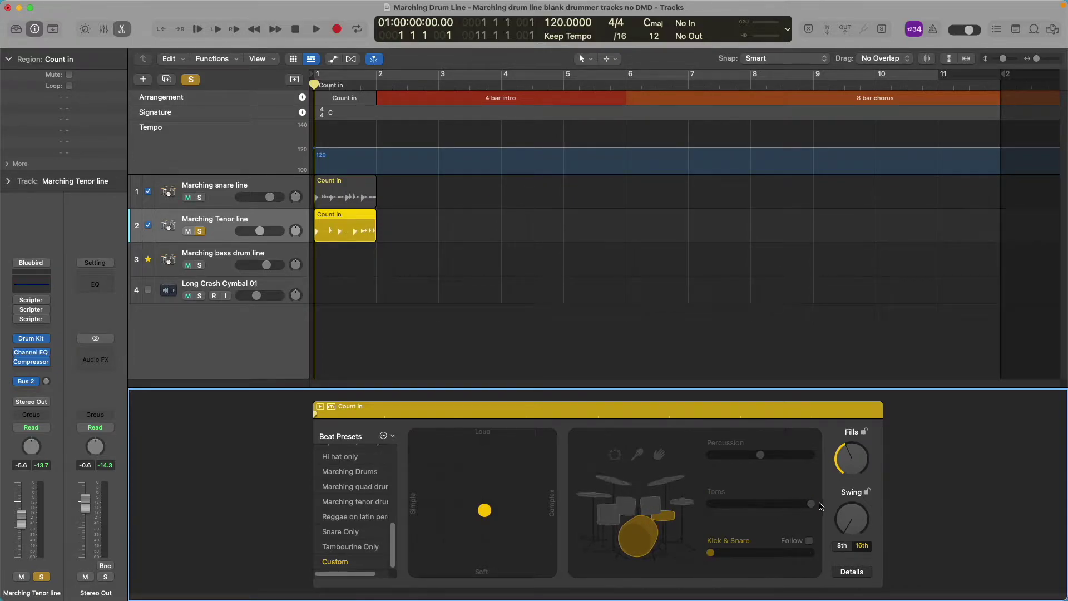
left_click(611, 519)
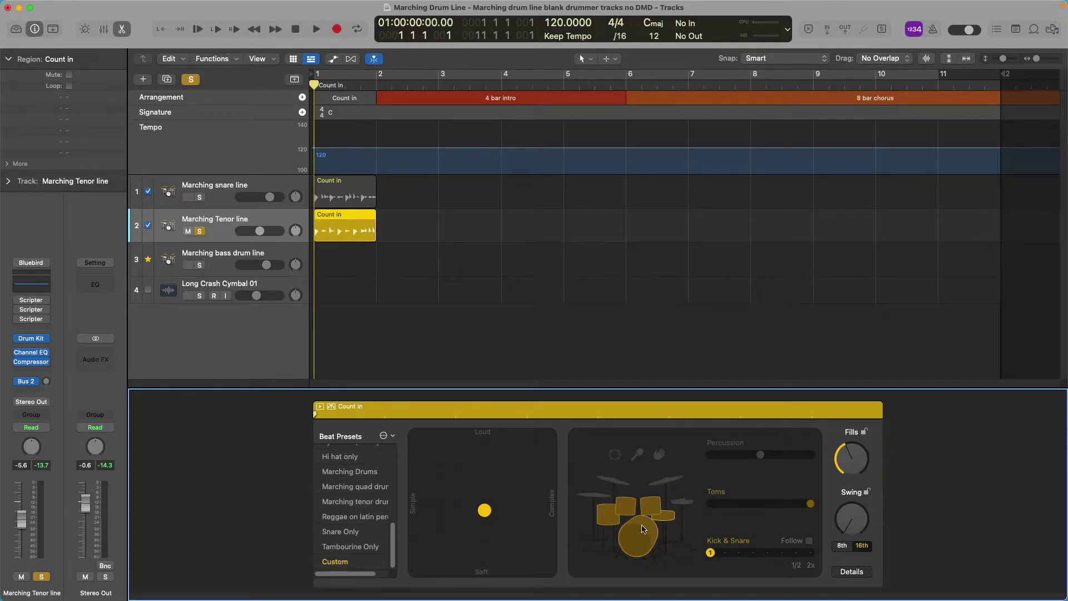
left_click(670, 517)
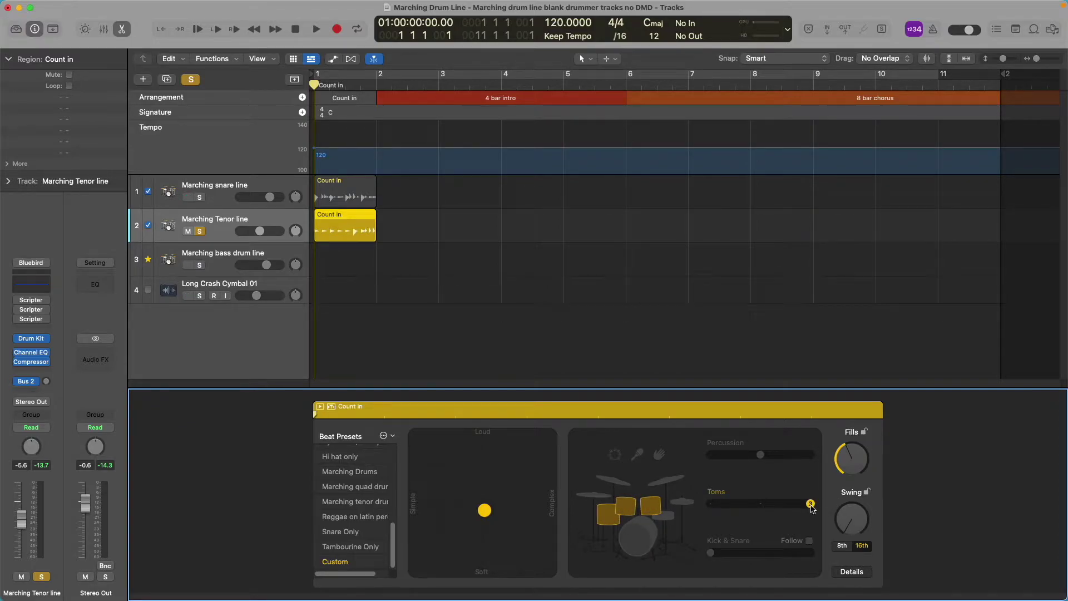
mouse_move(810, 504)
left_mouse_down()
mouse_move(718, 505)
mouse_move(812, 507)
left_mouse_up()
Raise Fills and Ghost Notes to their maximum for the tenor line's count-in region while previewing it
left_click(321, 407)
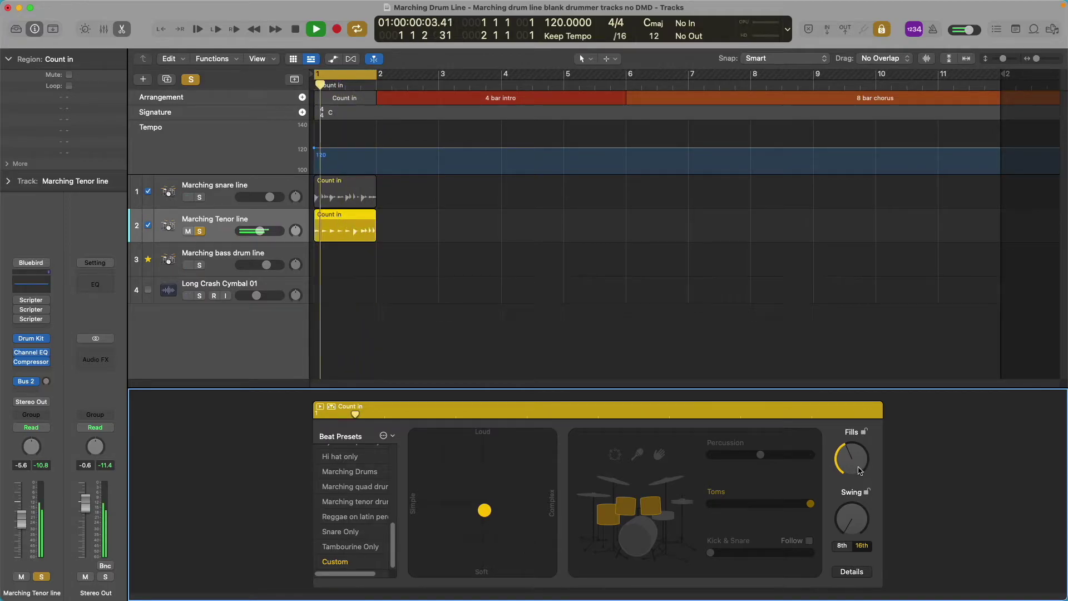
left_click_drag(858, 470, 852, 383)
mouse_move(684, 504)
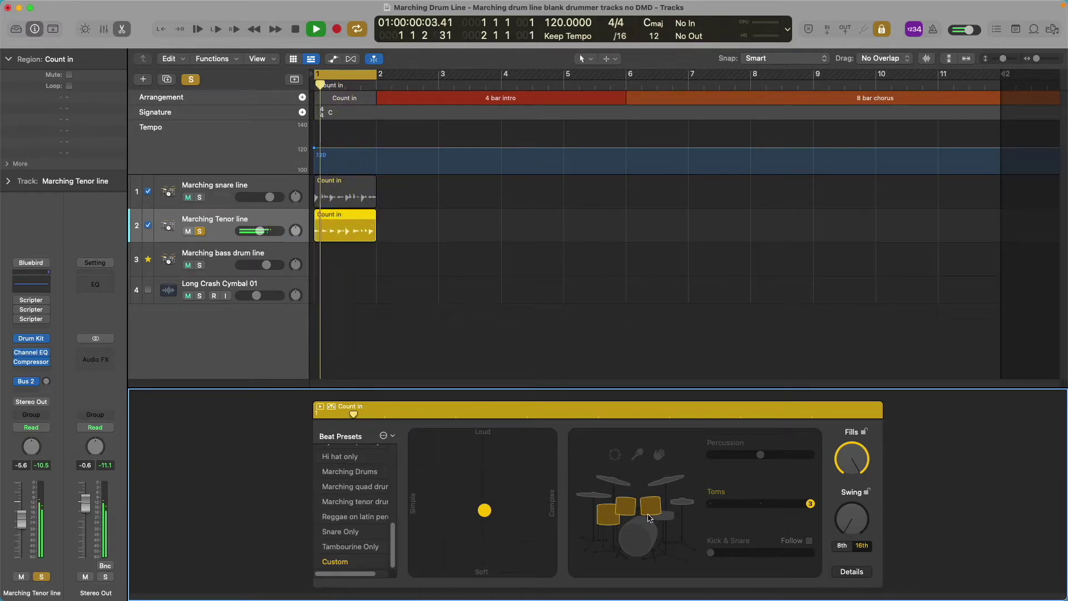
left_click(864, 575)
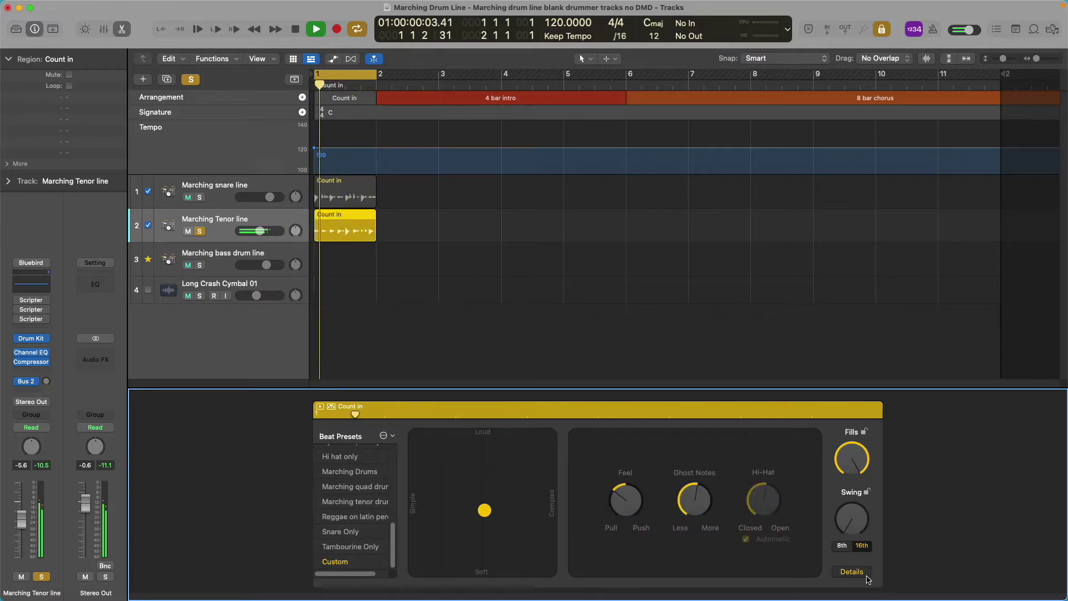
left_click(862, 574)
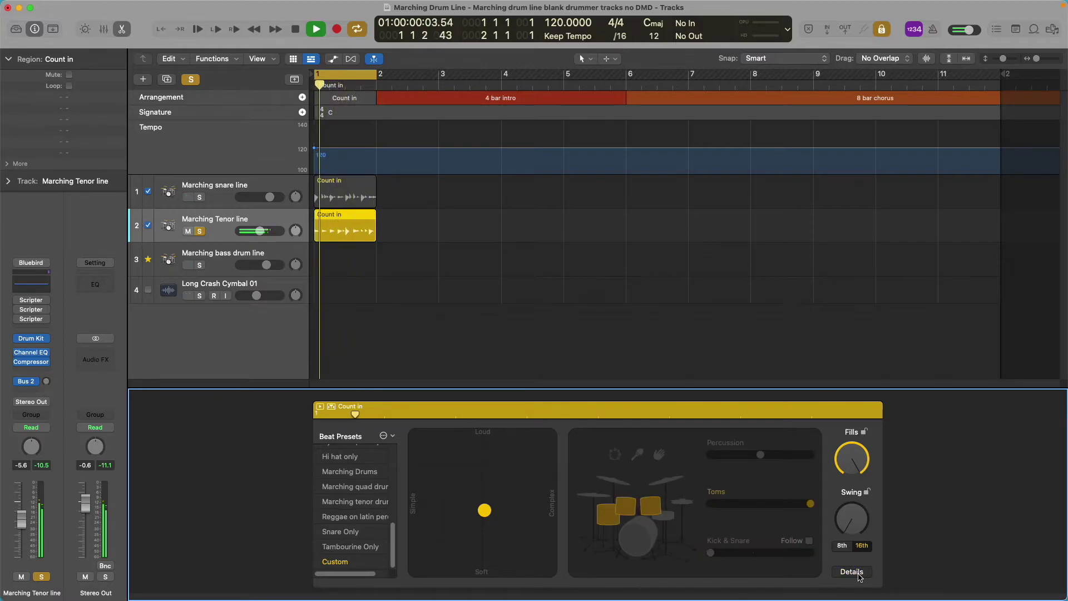
left_click(854, 571)
left_click_drag(689, 503, 691, 429)
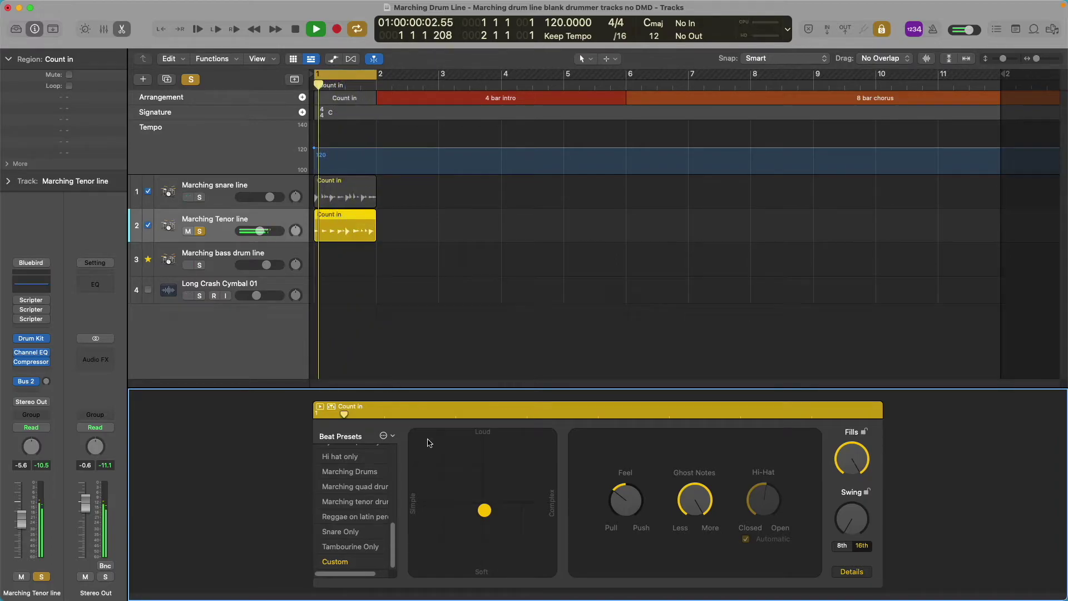
Enable keeping both the settings and the drum kit when changing drummers
left_click(384, 437)
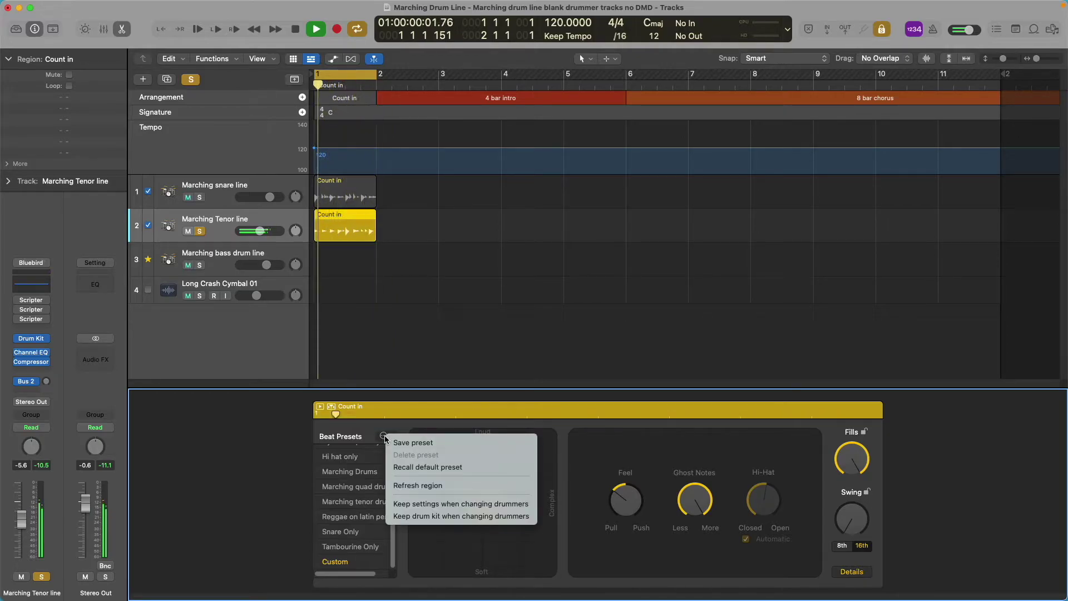
left_click(456, 504)
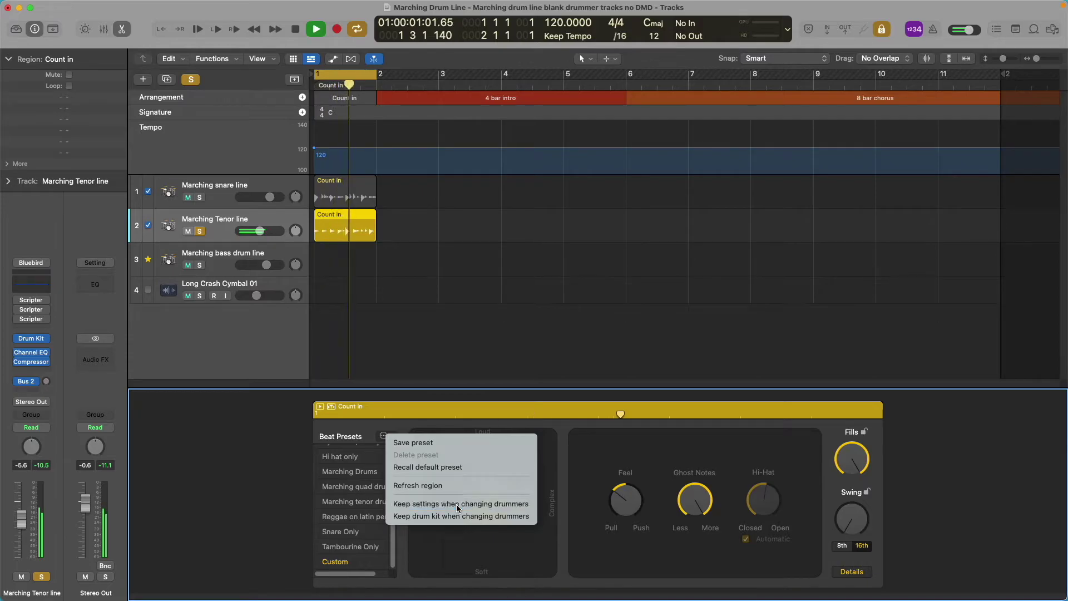
left_click(383, 438)
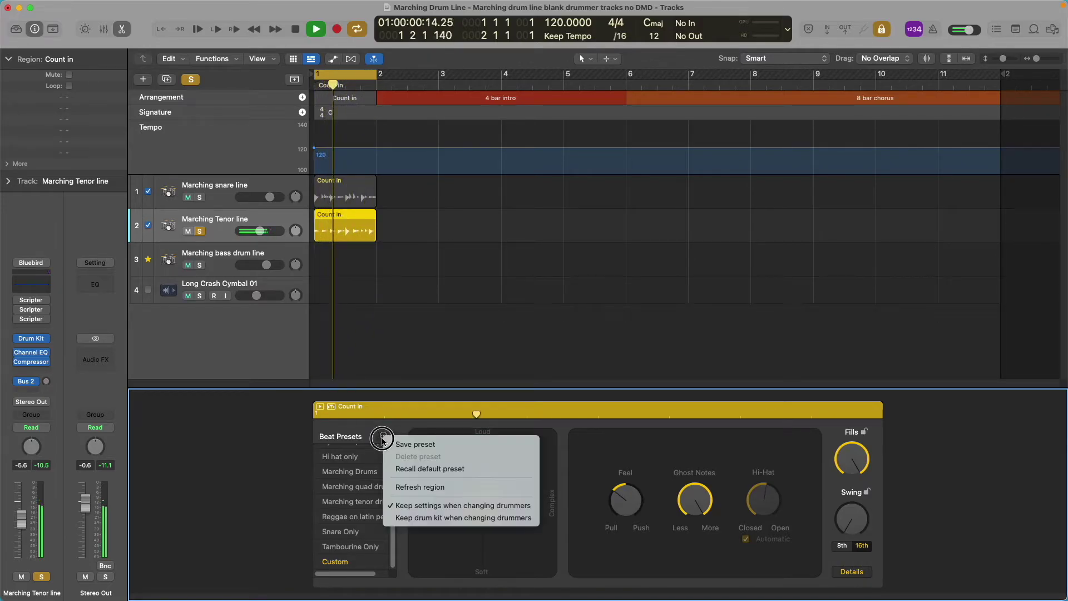
left_click(434, 517)
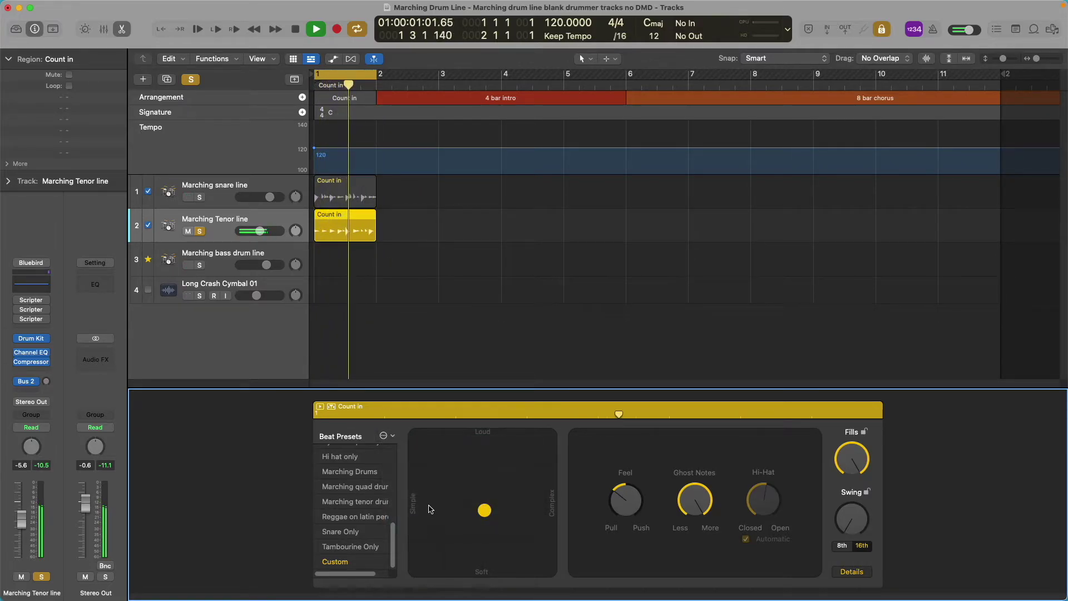
left_click(392, 439)
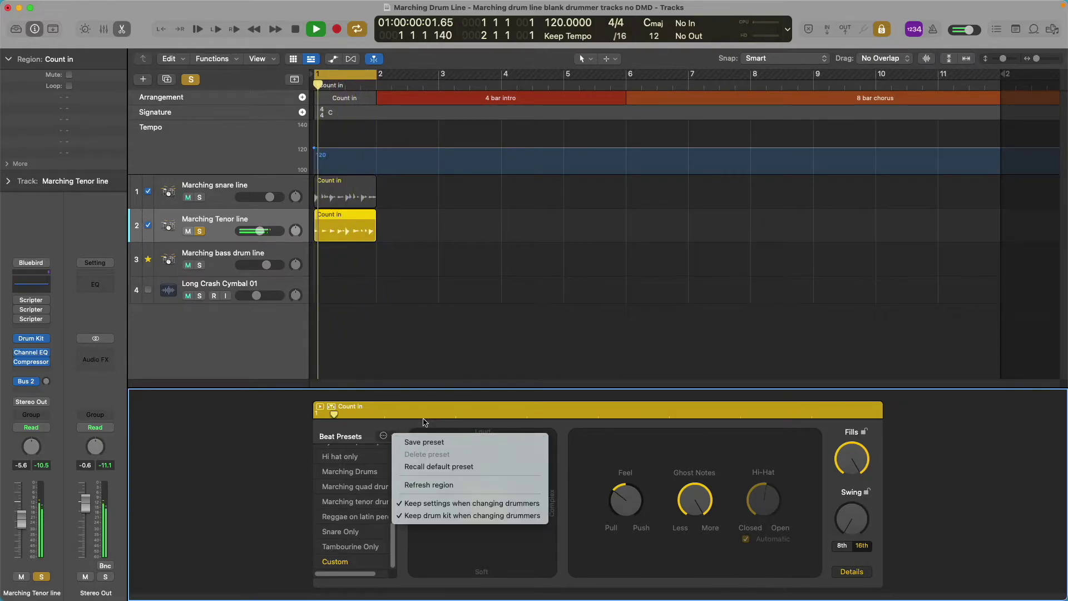
Load the saved marching tenor drum beat preset for the tenor region and raise its Ghost Notes
left_click(351, 506)
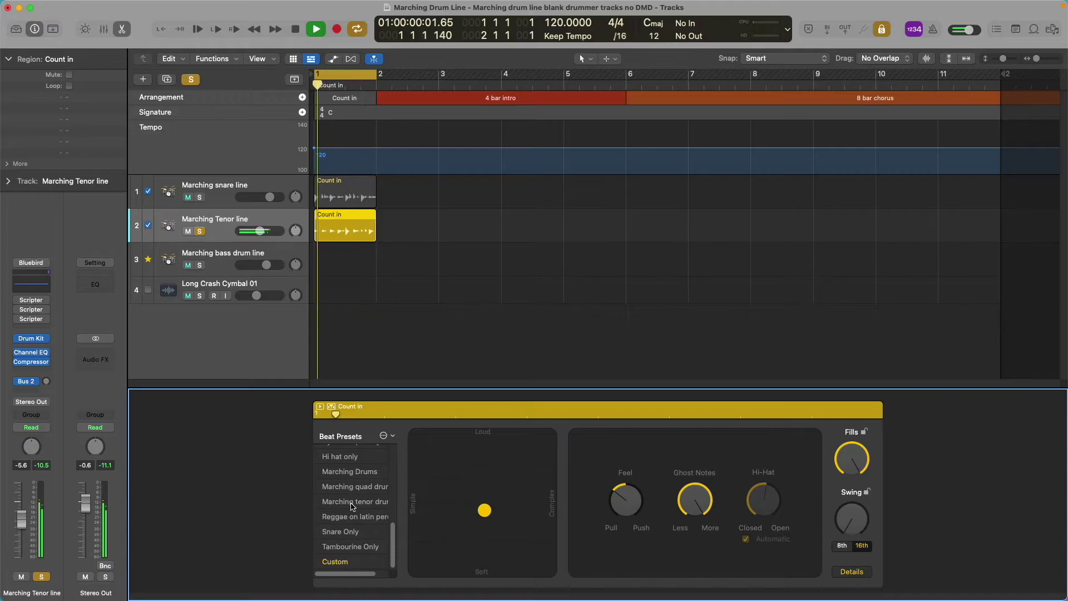
left_click(351, 502)
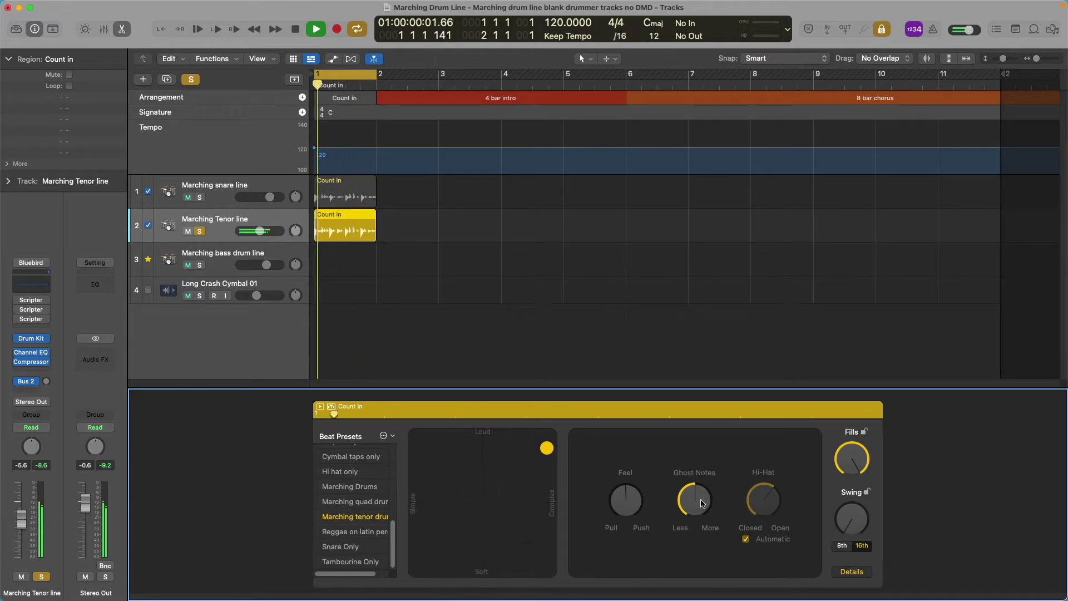
left_click_drag(695, 508, 687, 453)
Replace the hi-hat with the toms in the tenor region's kit and stop the region preview
left_click(851, 571)
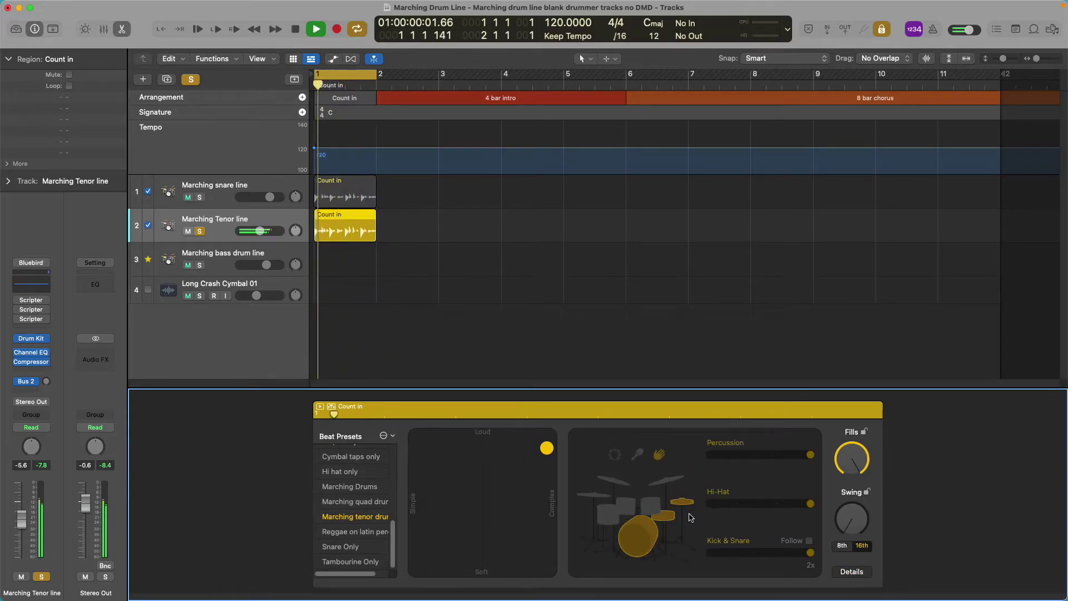
left_click(669, 516)
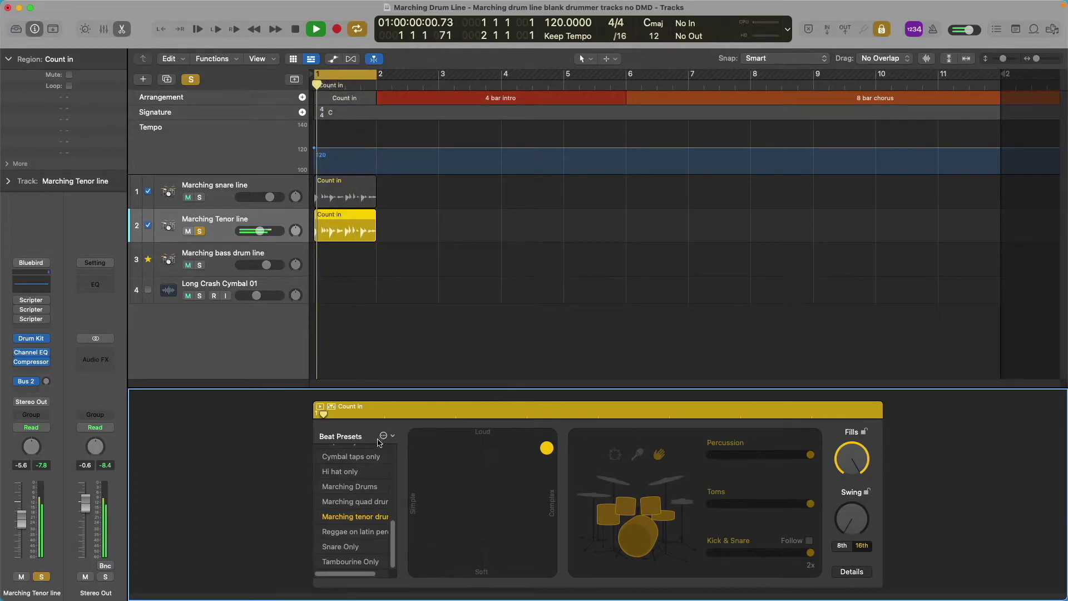
left_click(320, 407)
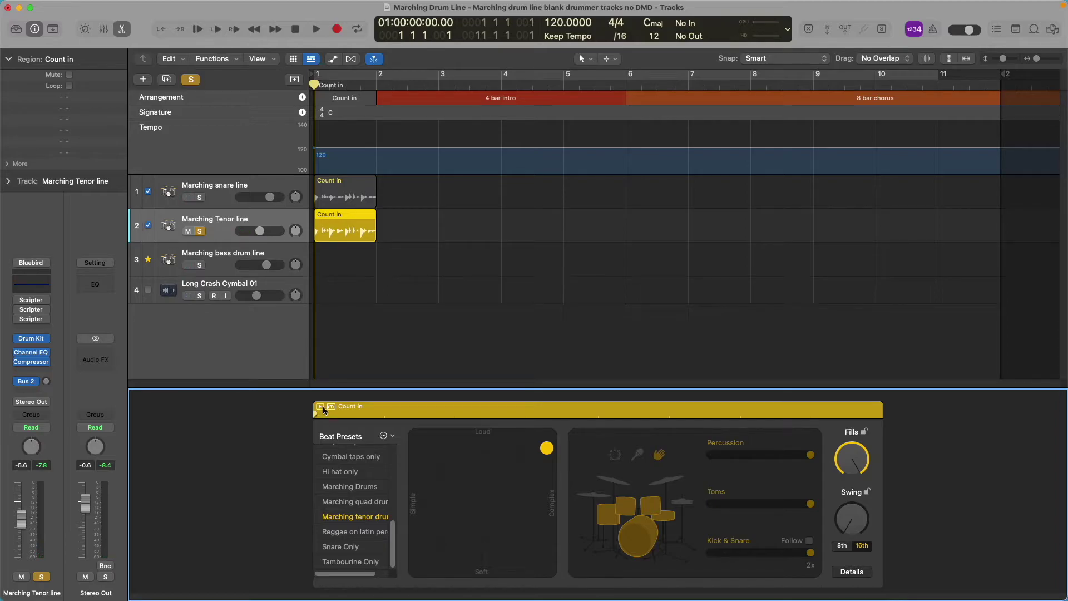
Move the solo from the tenor line to the Marching bass drum line track and add a drummer region in its Count in section
mouse_move(884, 5)
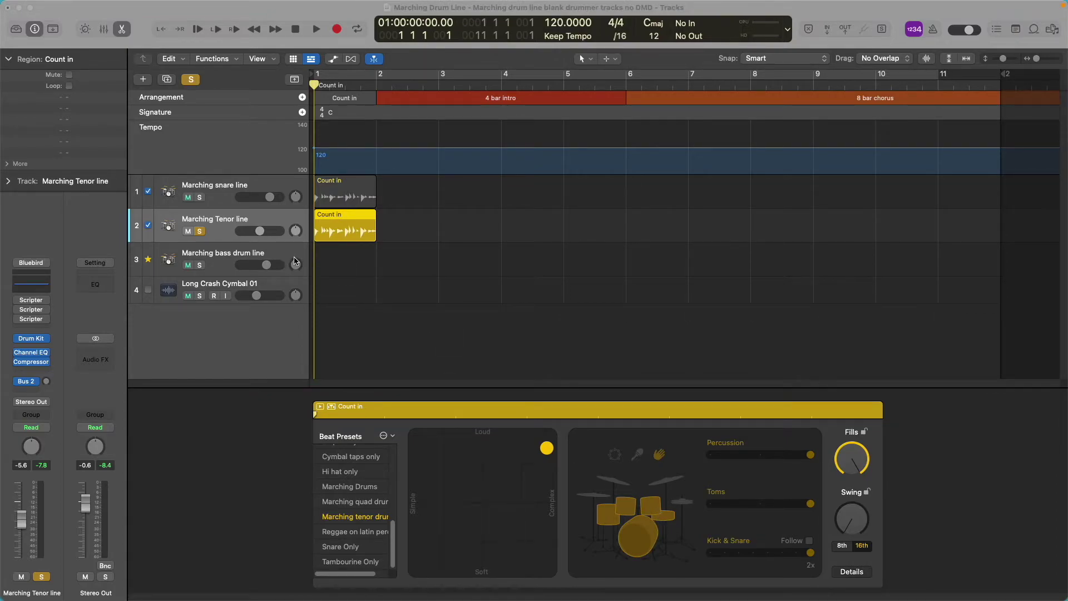
left_click(201, 231)
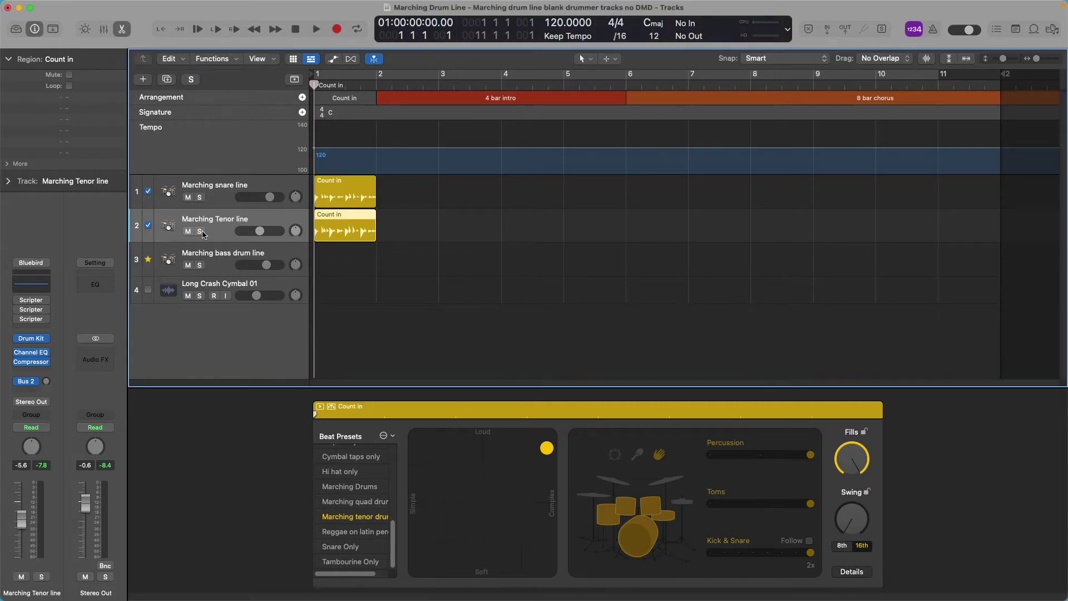
left_click(217, 256)
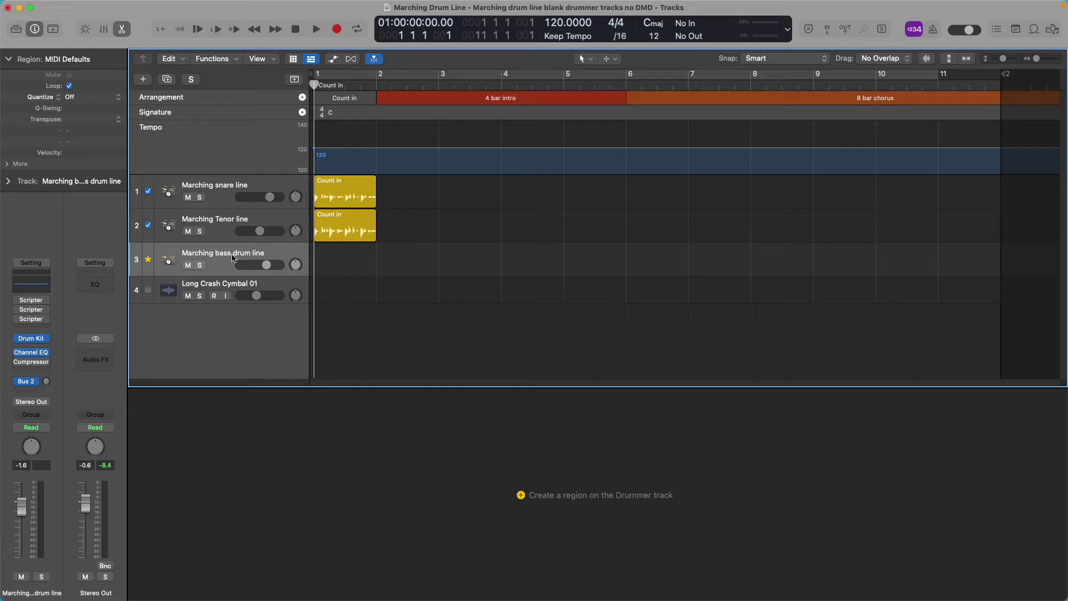
left_click(199, 266)
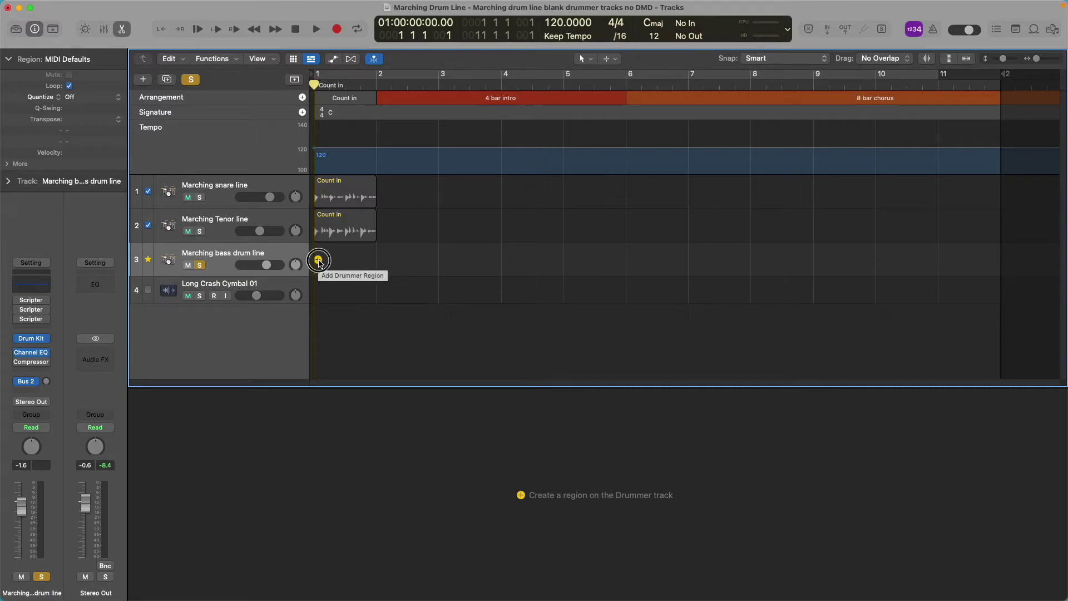
left_click(318, 260)
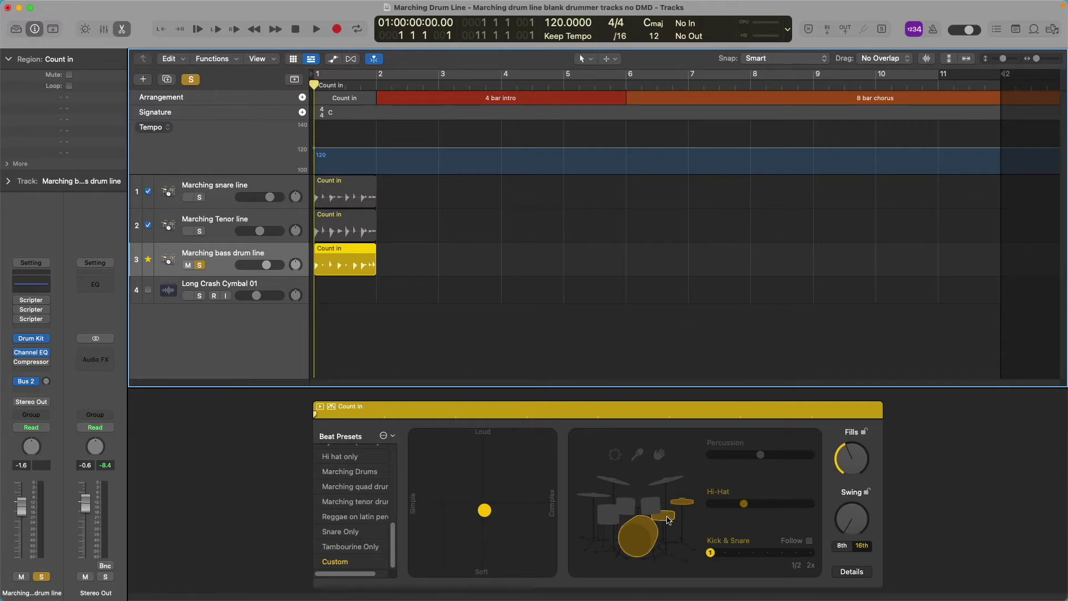
Leave only the kick drum active in the bass drum line's count-in region and start previewing the region
left_click(668, 480)
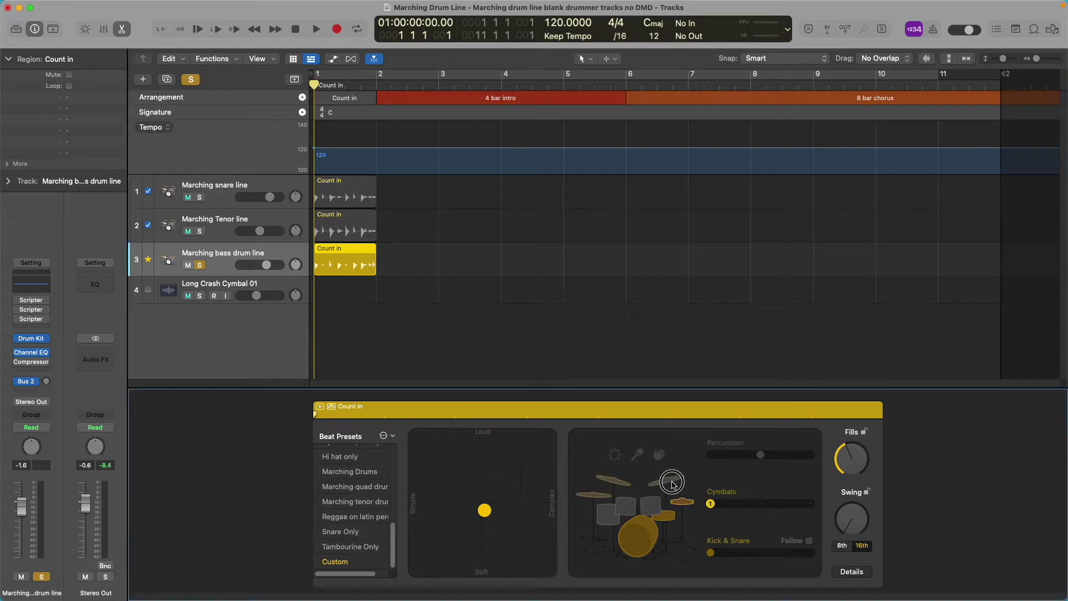
left_click(659, 455)
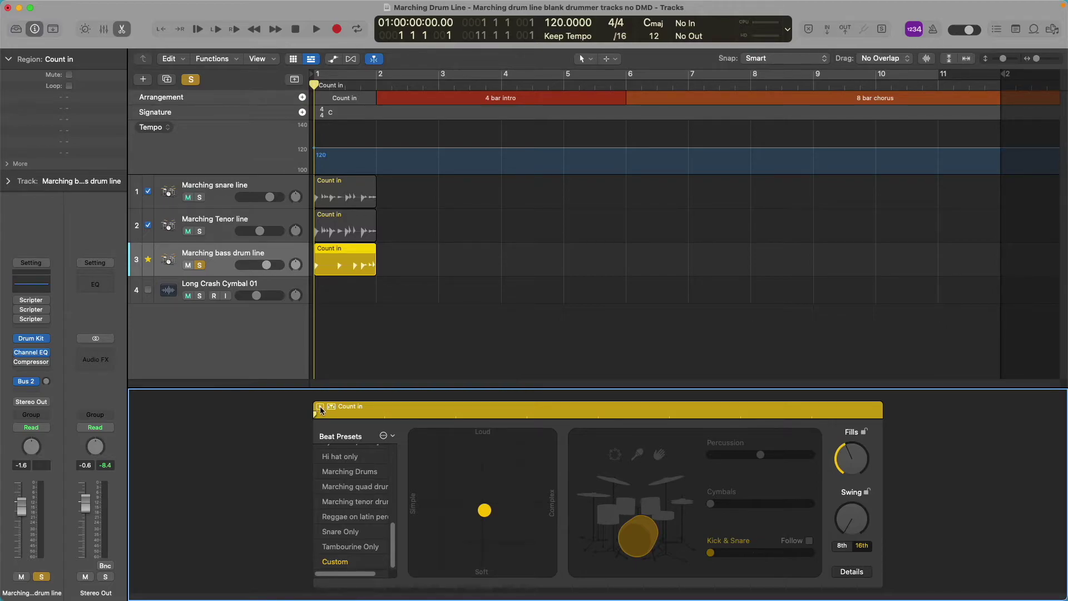
left_click(321, 410)
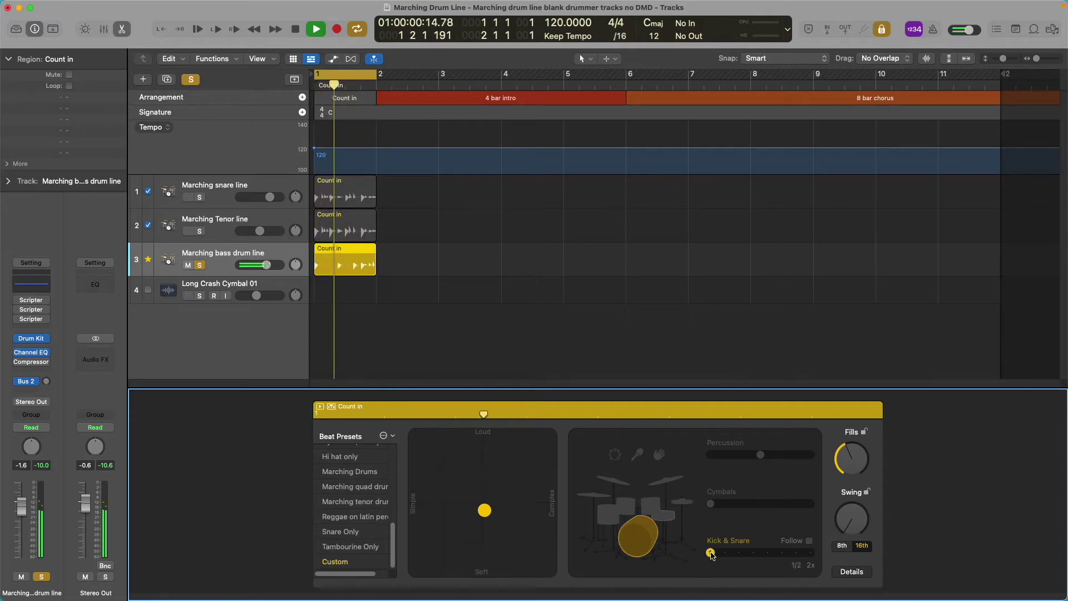
Set the bass drum region's Kick & Snare pattern to a mid-range variation and raise Fills to the maximum
left_click_drag(710, 554, 811, 554)
left_click_drag(811, 554, 756, 555)
mouse_move(755, 555)
left_mouse_down()
mouse_move(737, 555)
mouse_move(753, 554)
left_mouse_up()
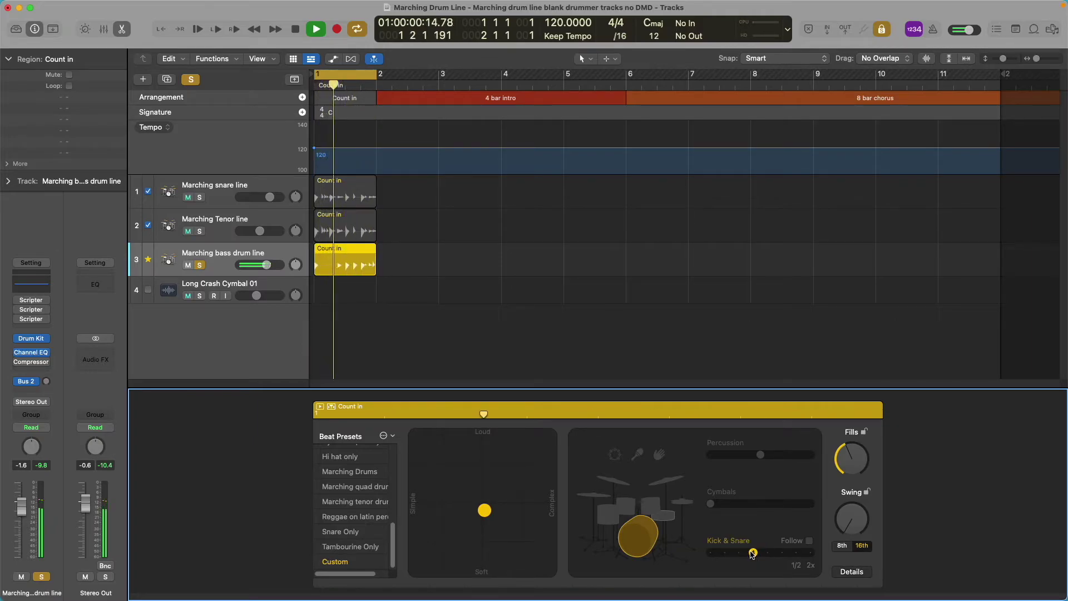
left_click_drag(855, 465, 841, 381)
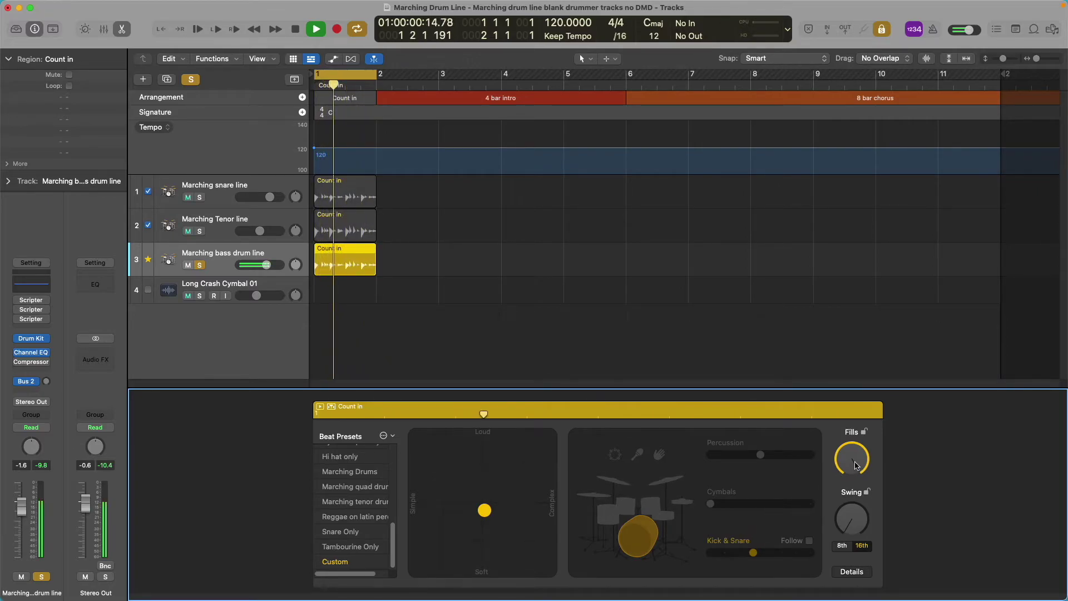
Show the detail settings of the bass drum count-in region and raise Ghost Notes to the maximum
left_click(858, 574)
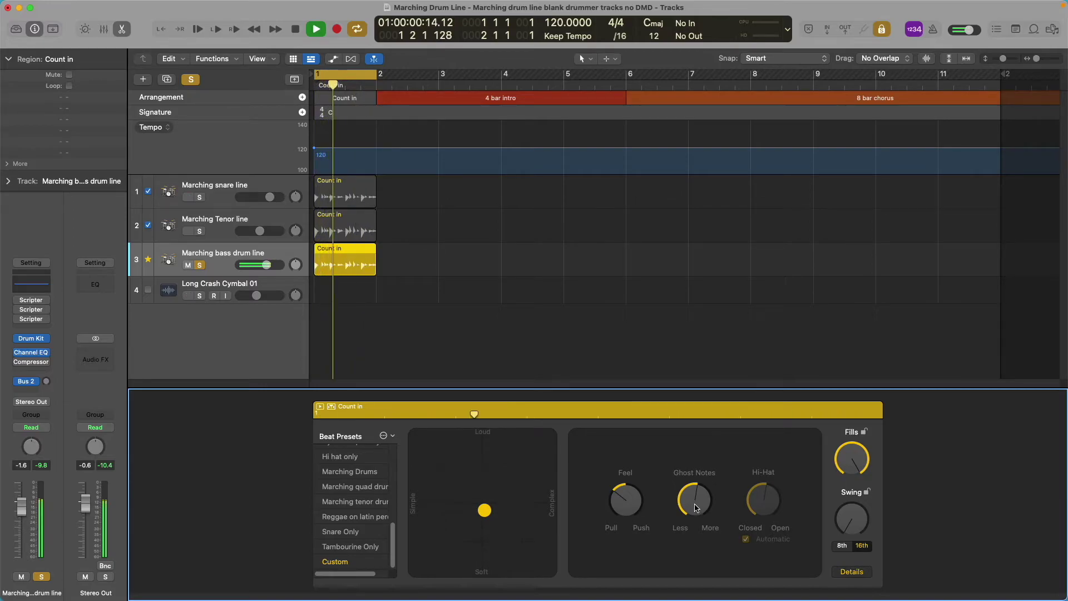
left_click_drag(696, 508, 710, 518)
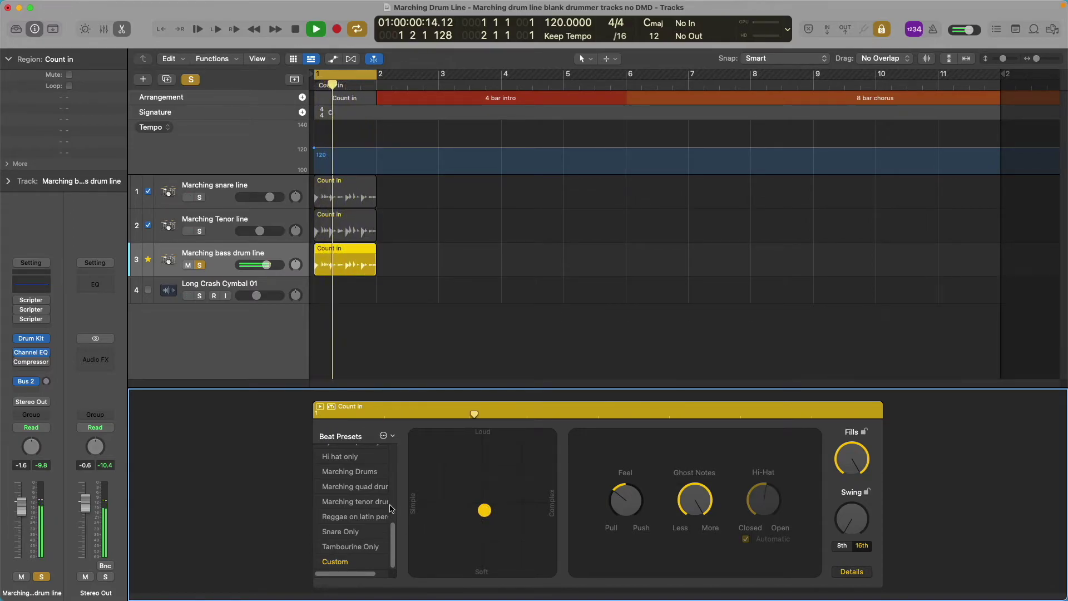
Enable keeping both the settings and the drum kit when changing drummers
left_click(383, 436)
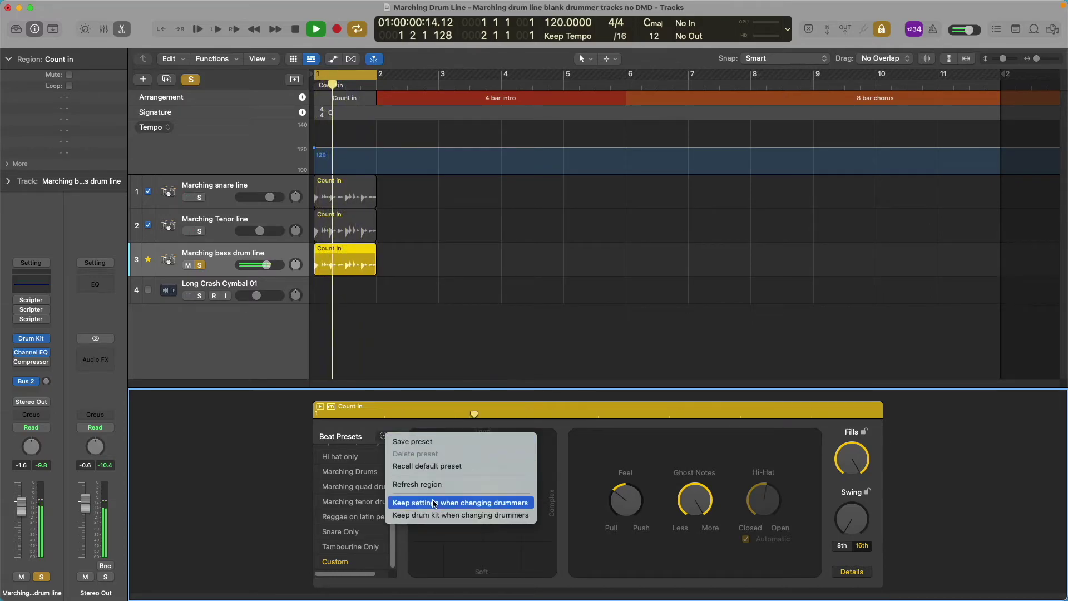
left_click(433, 502)
left_click(384, 436)
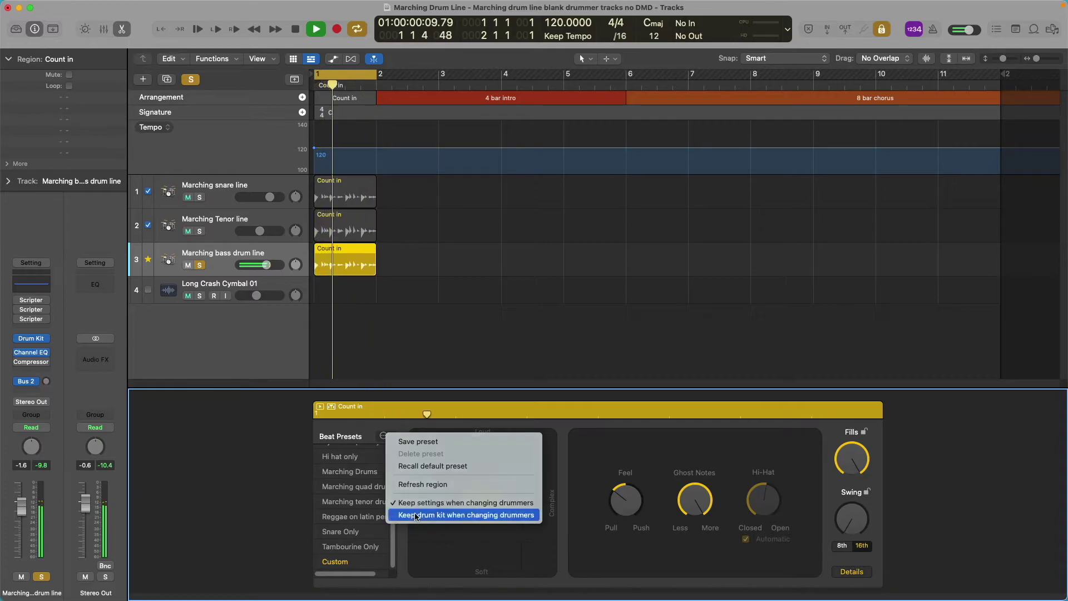
left_click(415, 516)
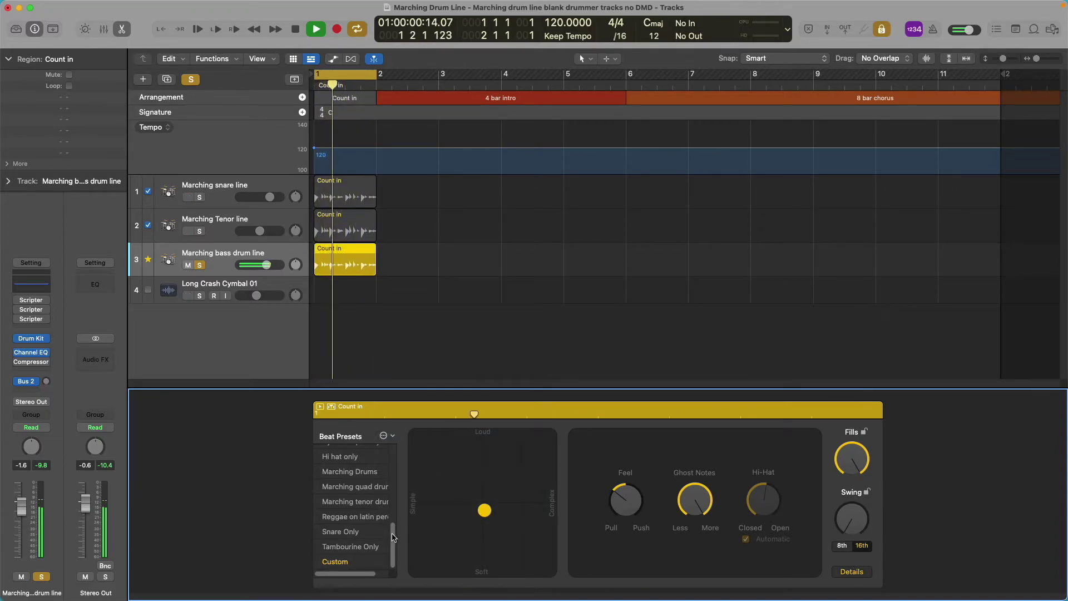
Apply the Bass drum only beat preset to the bass drum count-in region and stop playback
left_click_drag(393, 537, 392, 483)
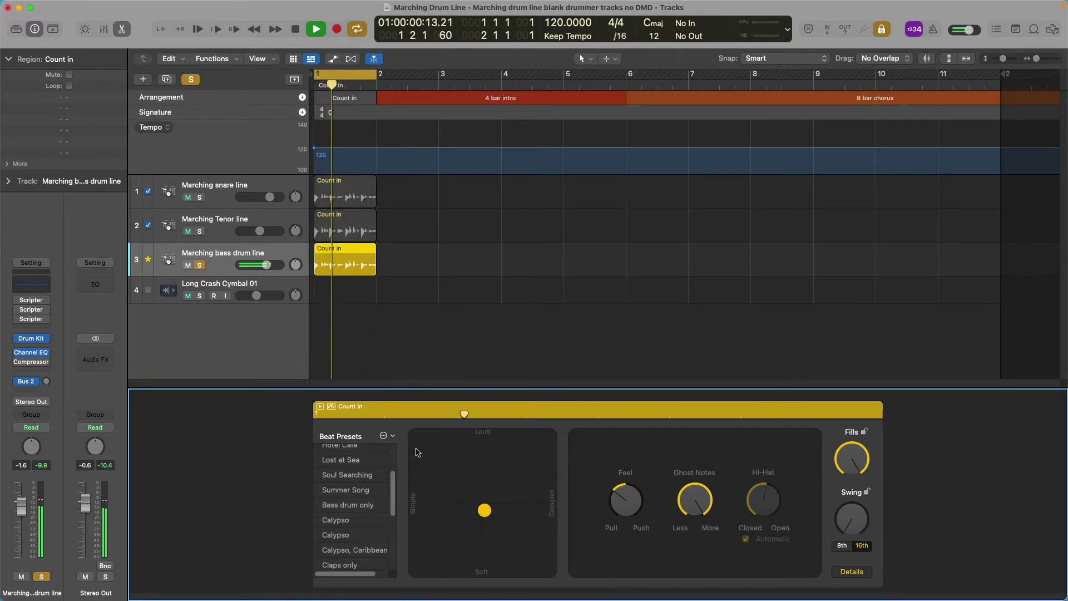
left_click(368, 506)
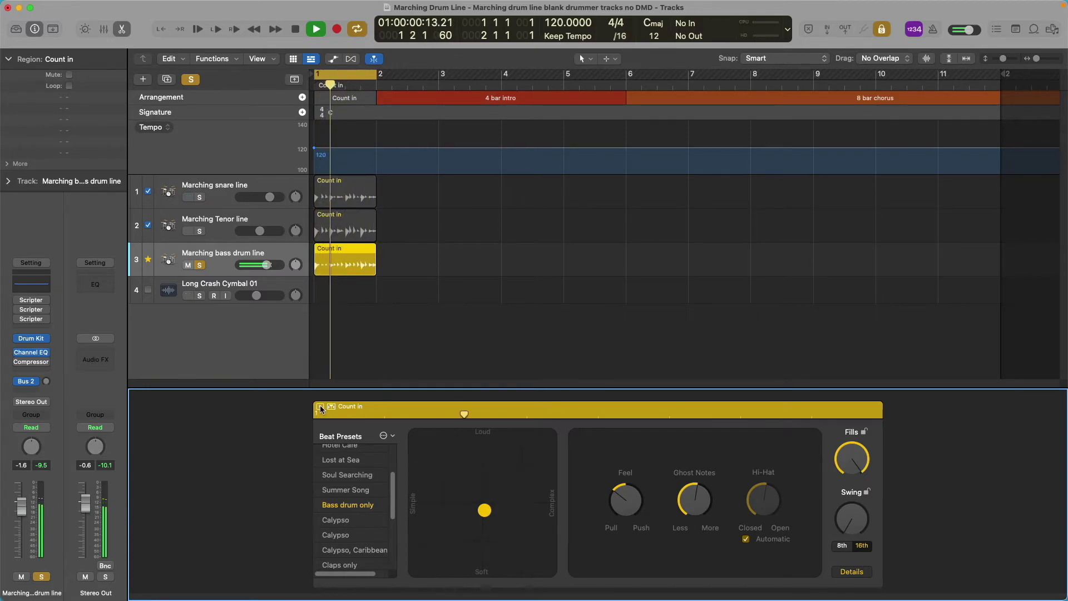
key("space")
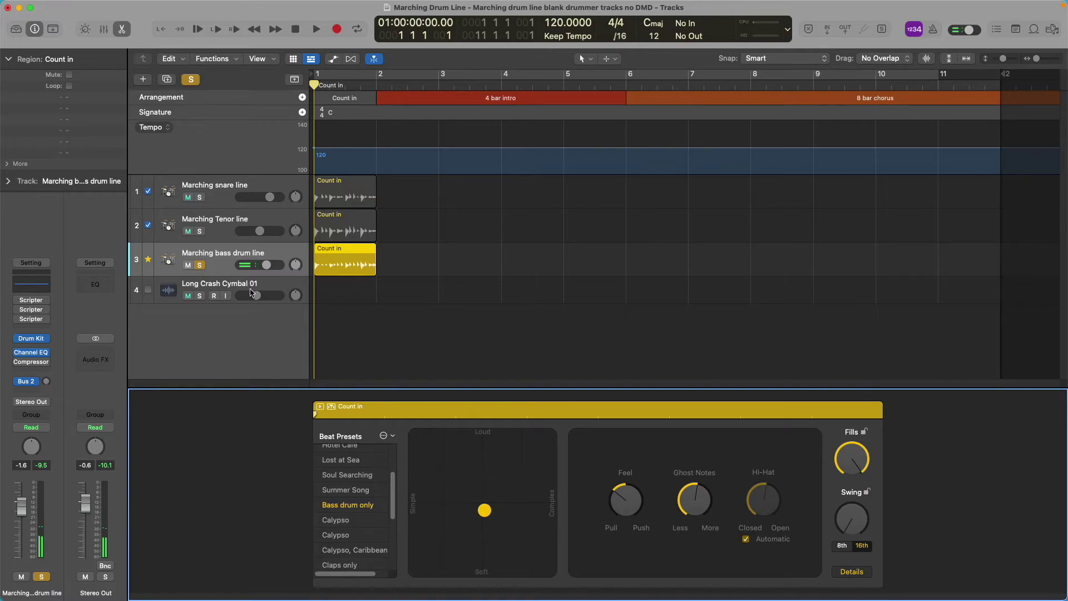
Turn off the bass drum line's solo and play the three count-in regions together, cycling over bar 1
left_click(201, 265)
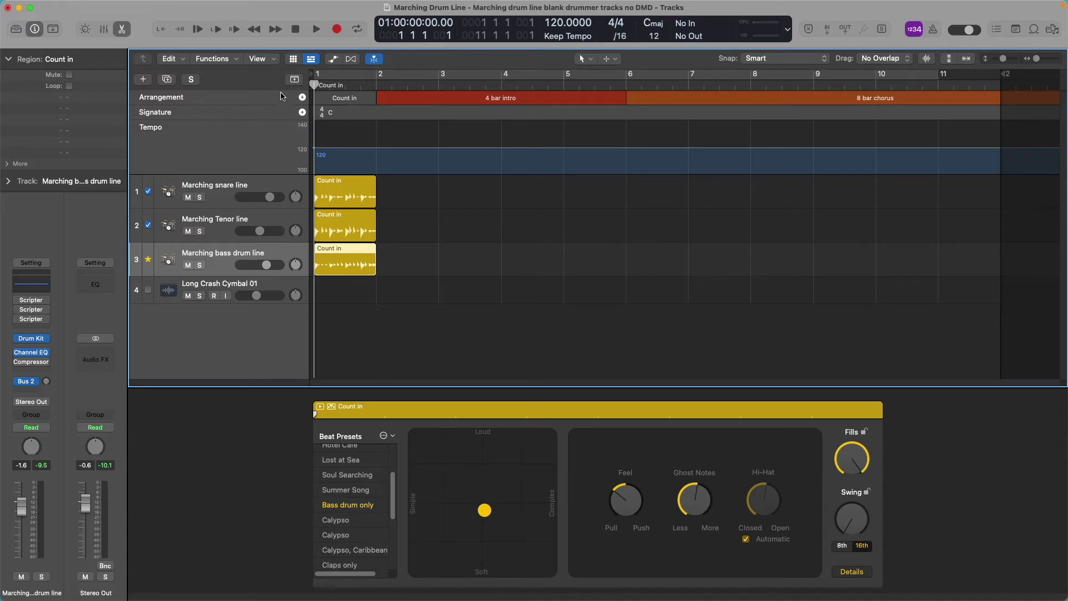
left_click_drag(316, 78, 374, 79)
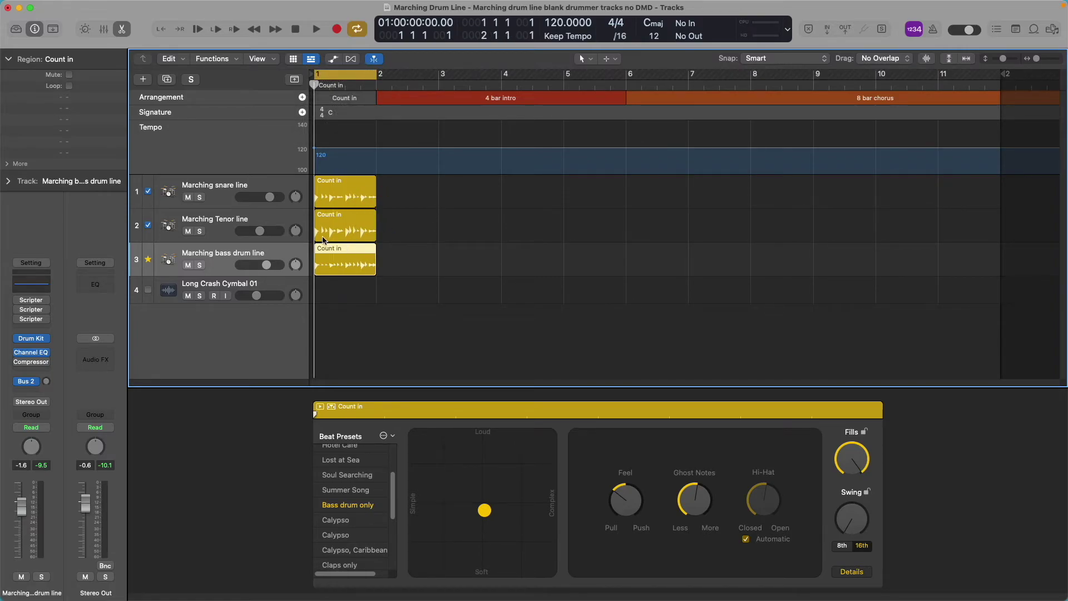
key("space")
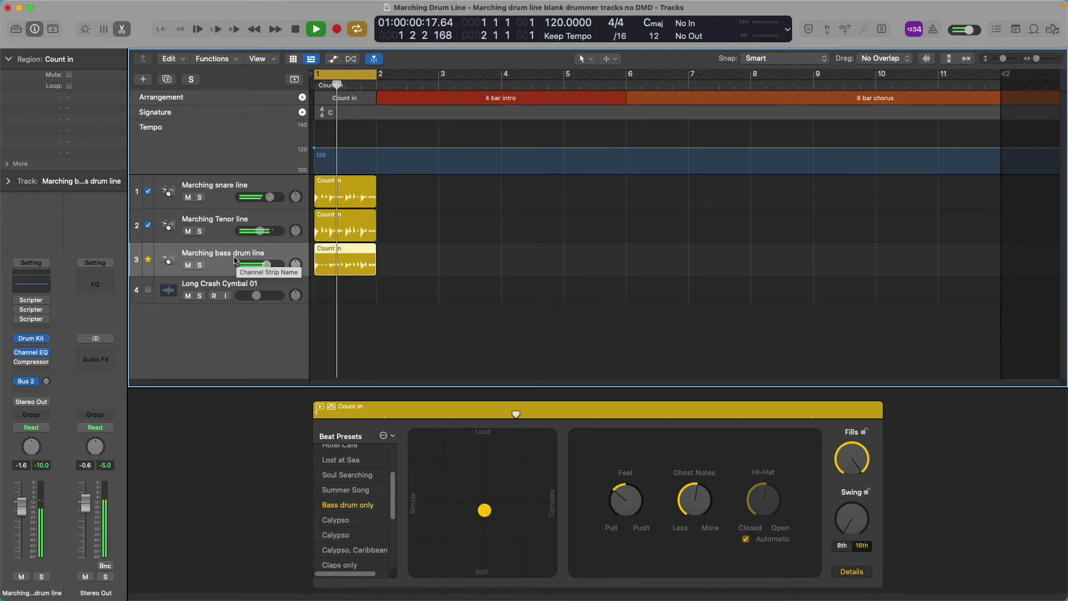
left_click(295, 29)
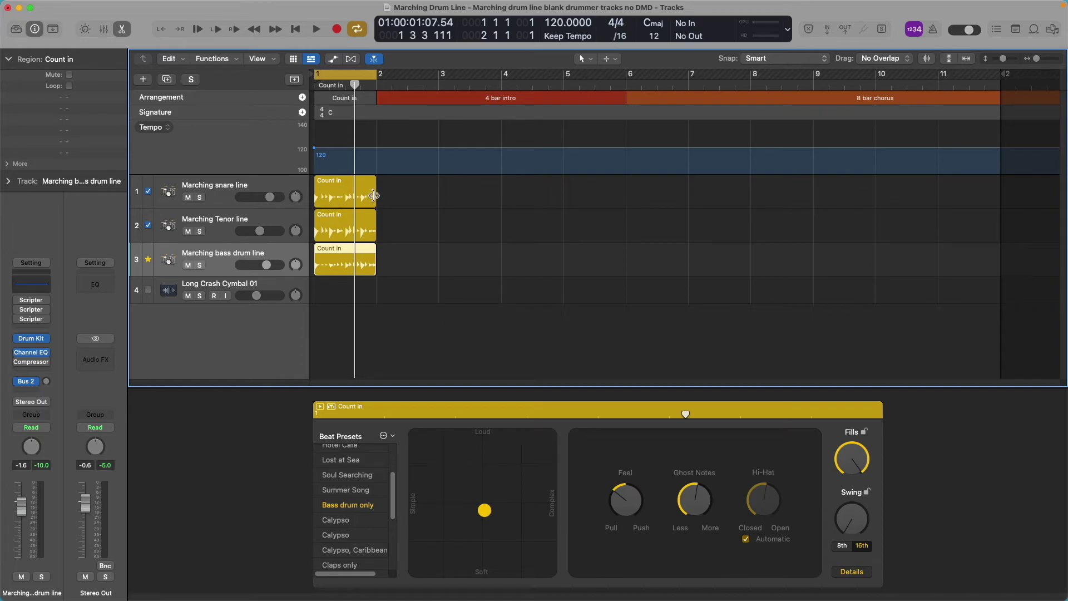
Copy the count-in regions of the snare, tenor and bass drum lines together
left_click_drag(372, 189, 371, 187)
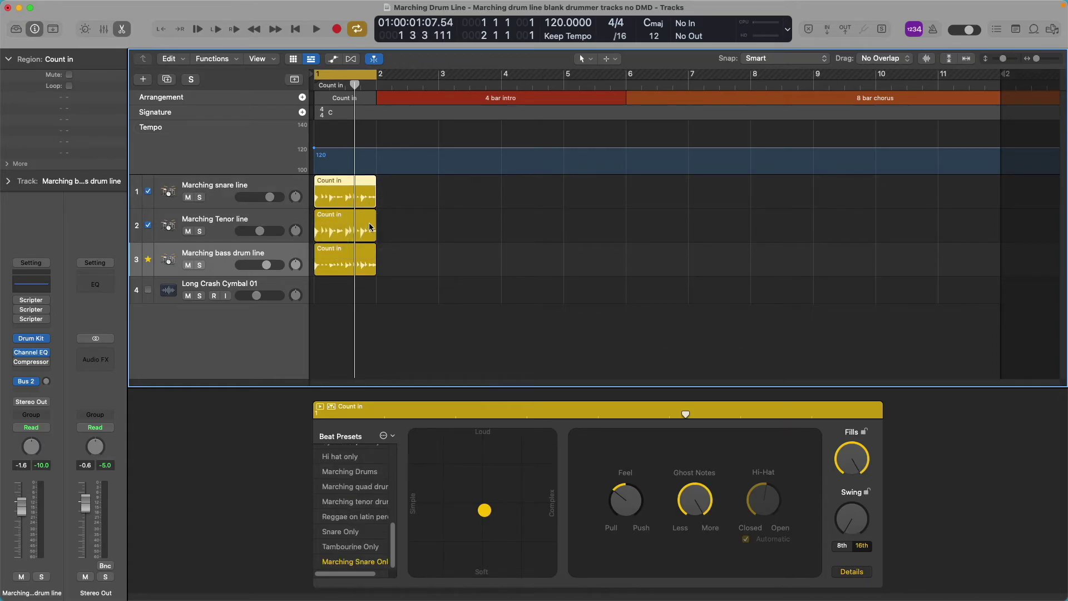
left_click(345, 224, "shift")
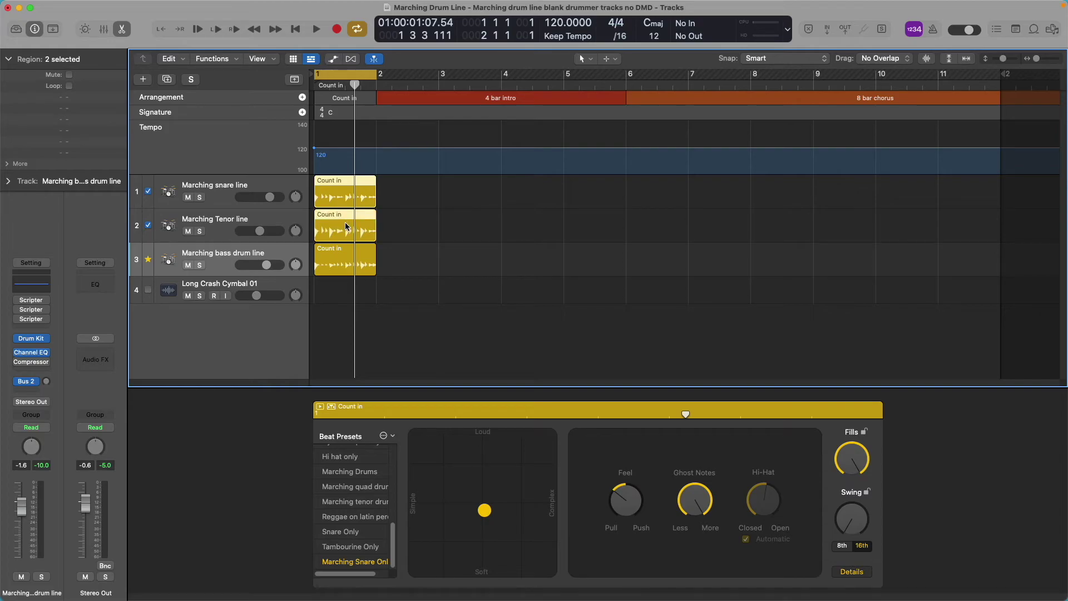
left_click(343, 254, "shift")
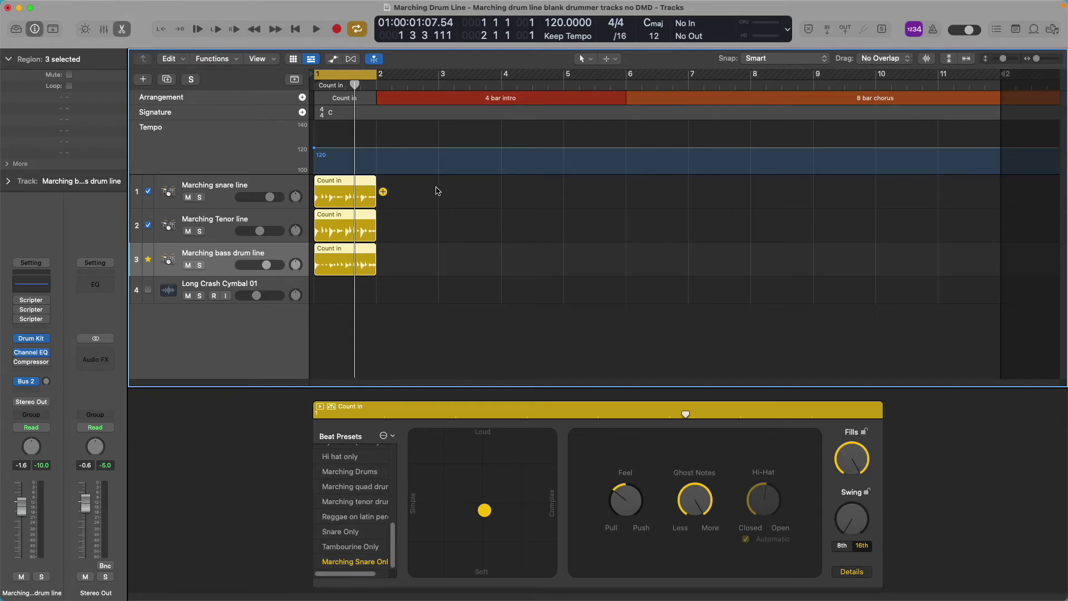
right_click(338, 182)
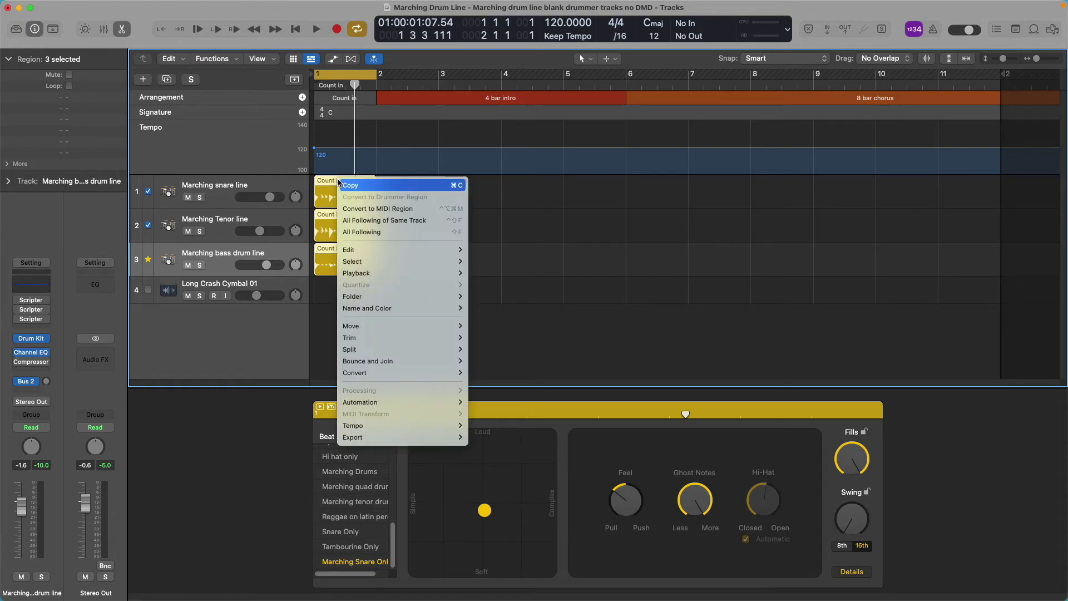
left_click(345, 187)
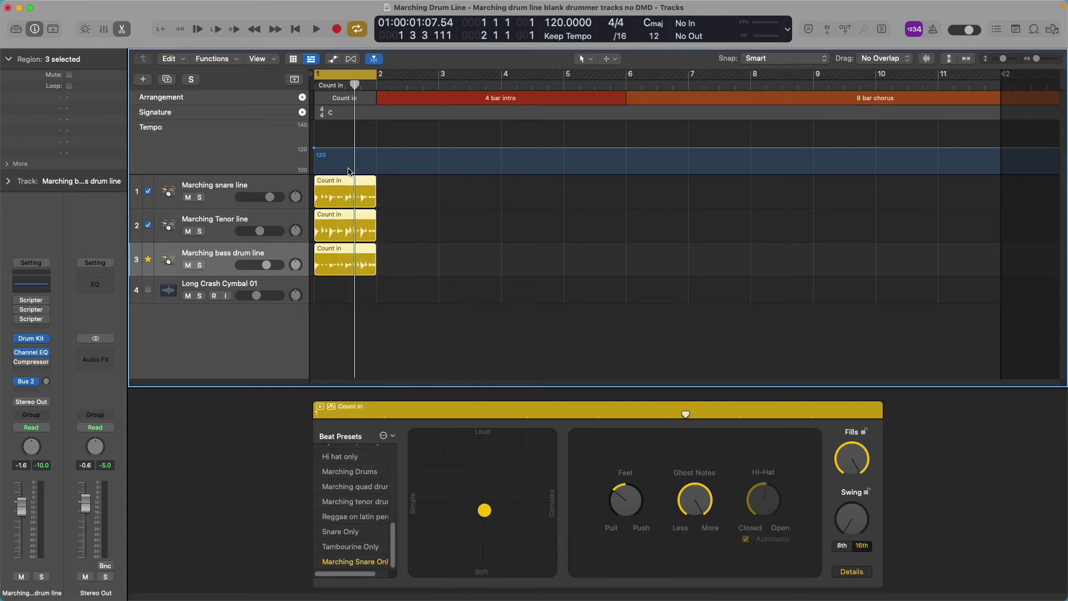
Paste the copied regions at bar 2 and lengthen them to four bars to fill the 4 bar intro
left_click_drag(355, 85, 376, 85)
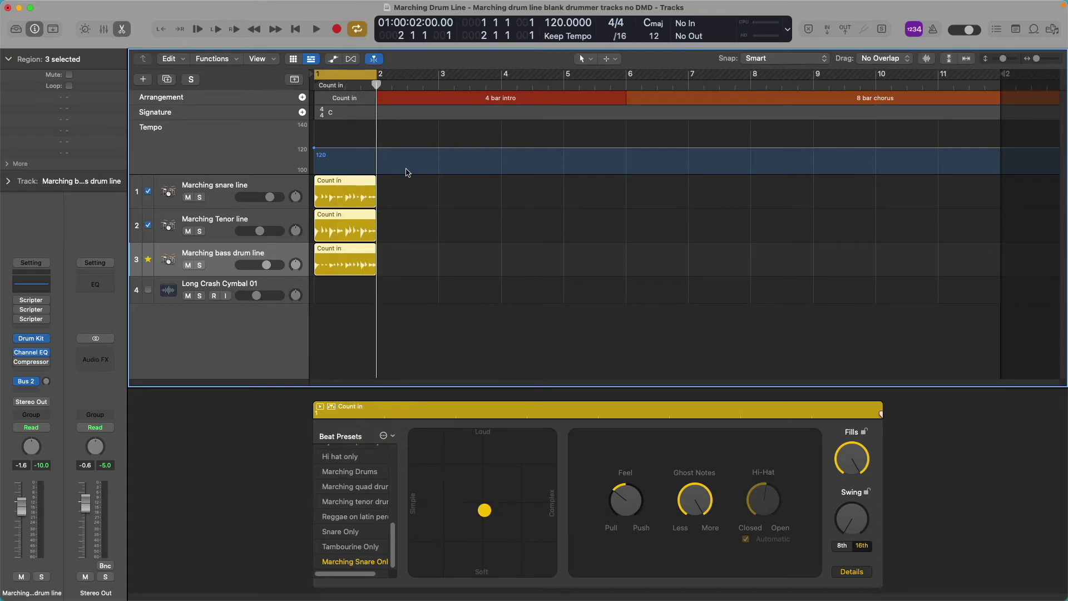
right_click(395, 188)
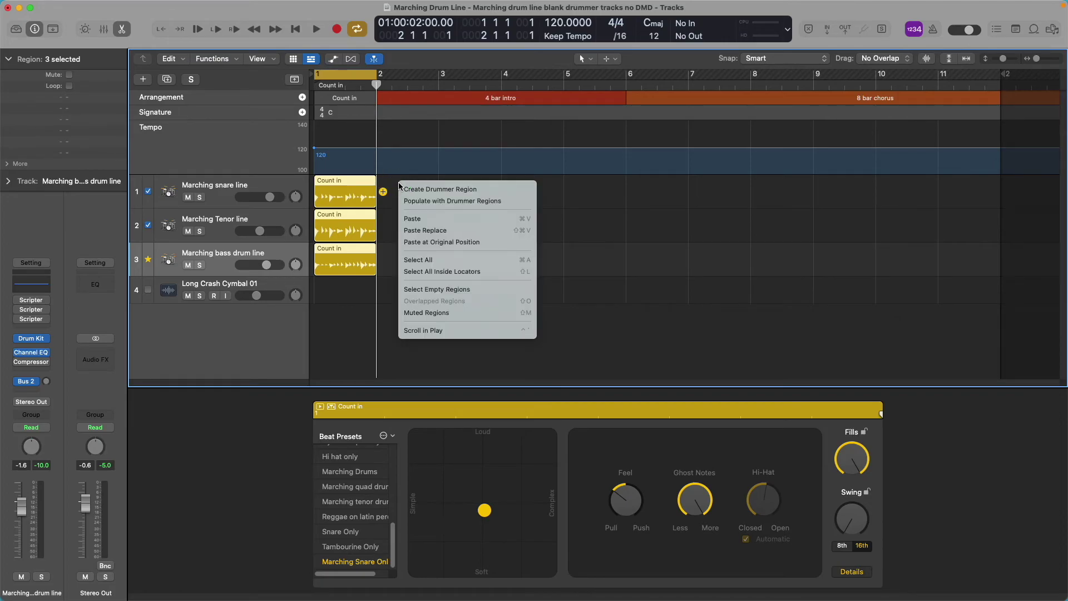
left_click(434, 220)
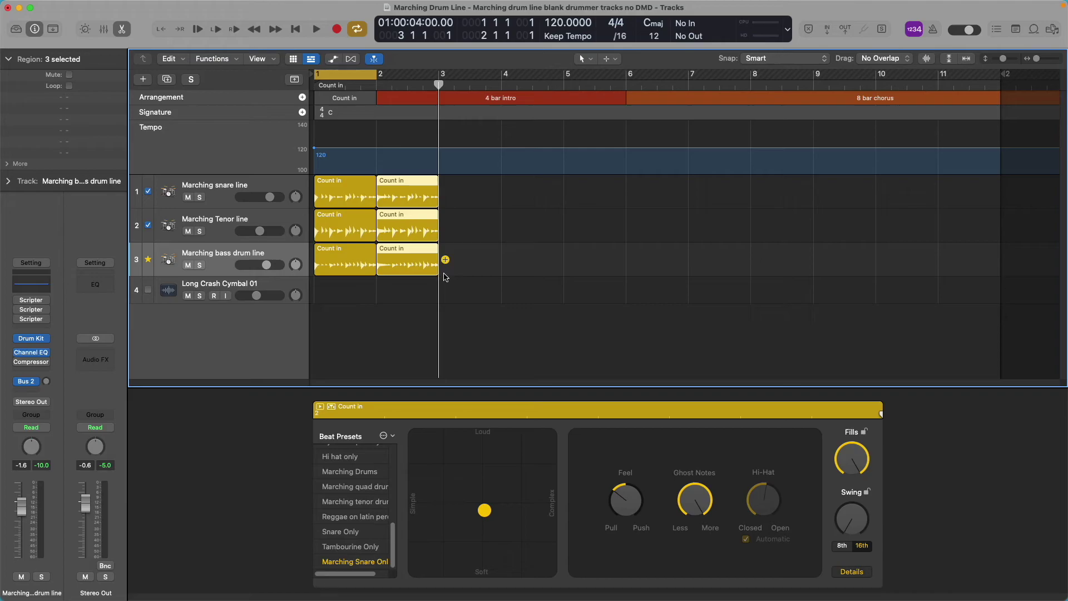
left_click_drag(438, 271, 622, 268)
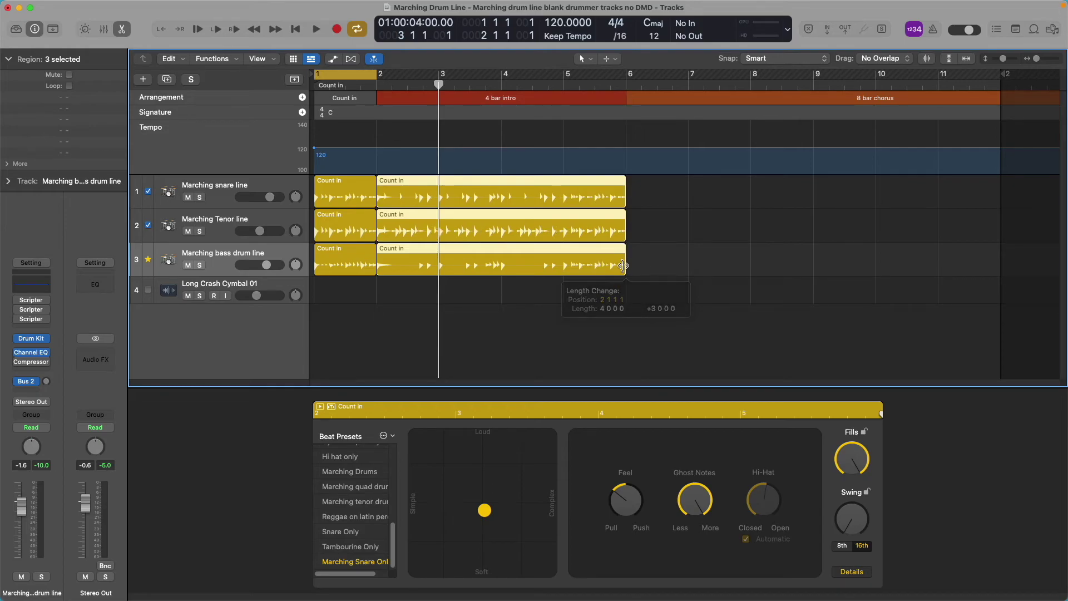
Paste the copied regions at bar 6 and extend them to bar 12 across the 8 bar chorus section
left_click_drag(439, 84, 633, 109)
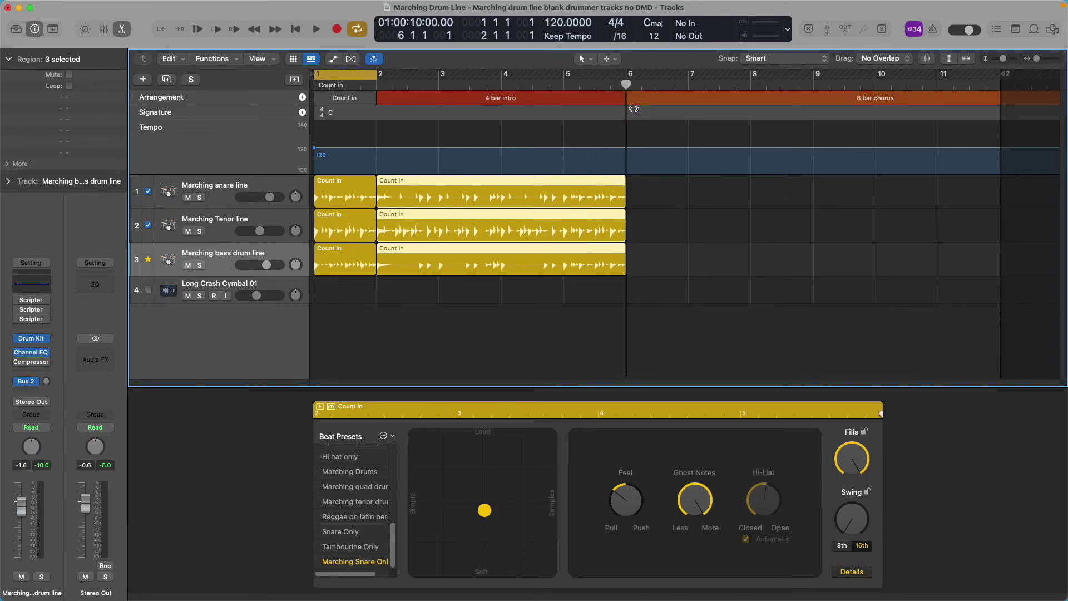
right_click(646, 181)
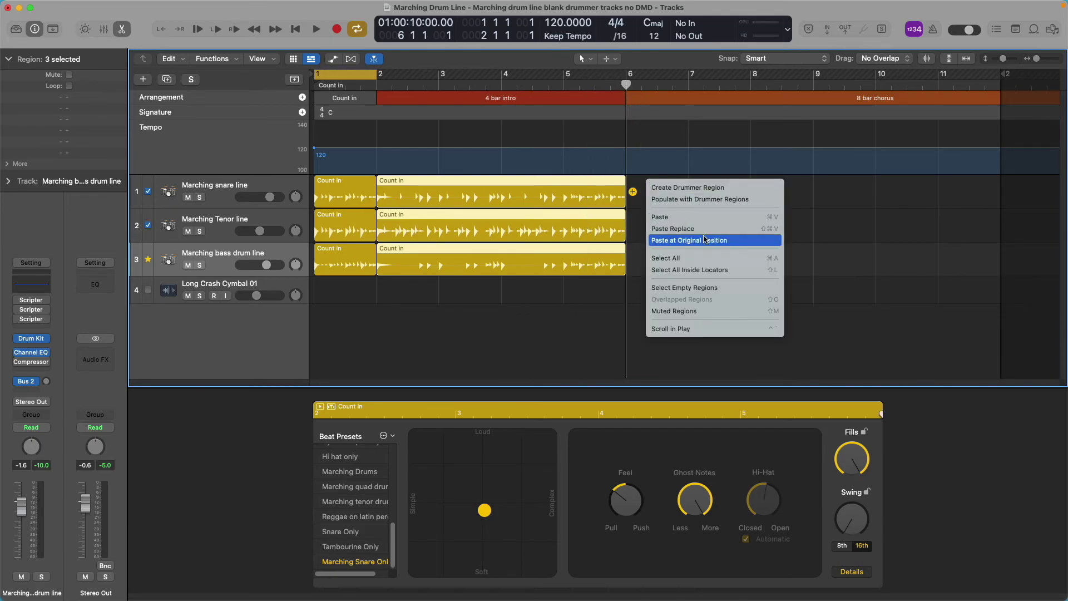
left_click(699, 217)
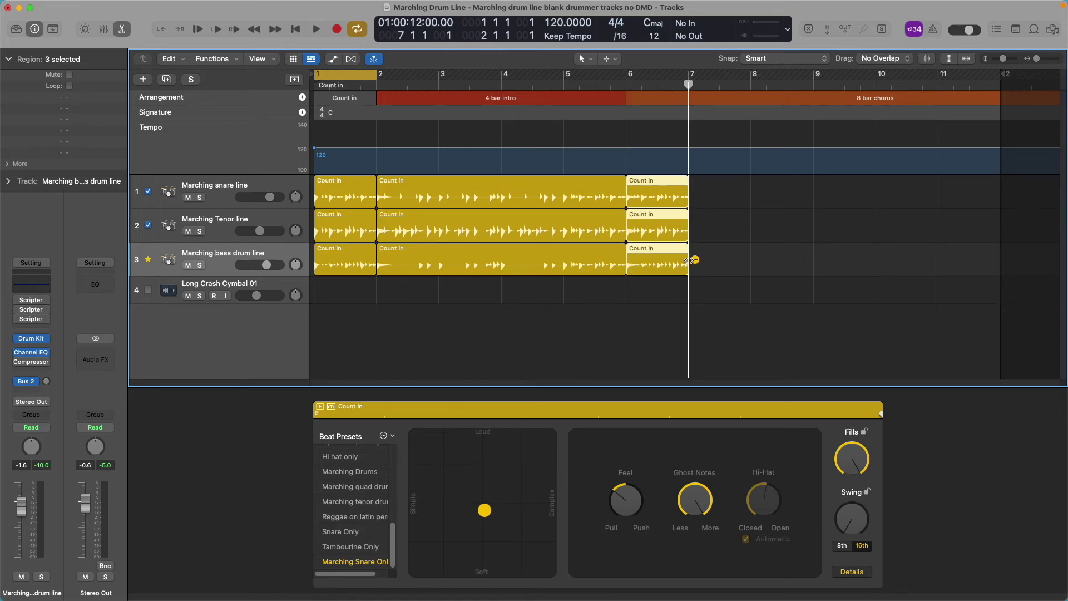
left_click_drag(687, 271, 1001, 271)
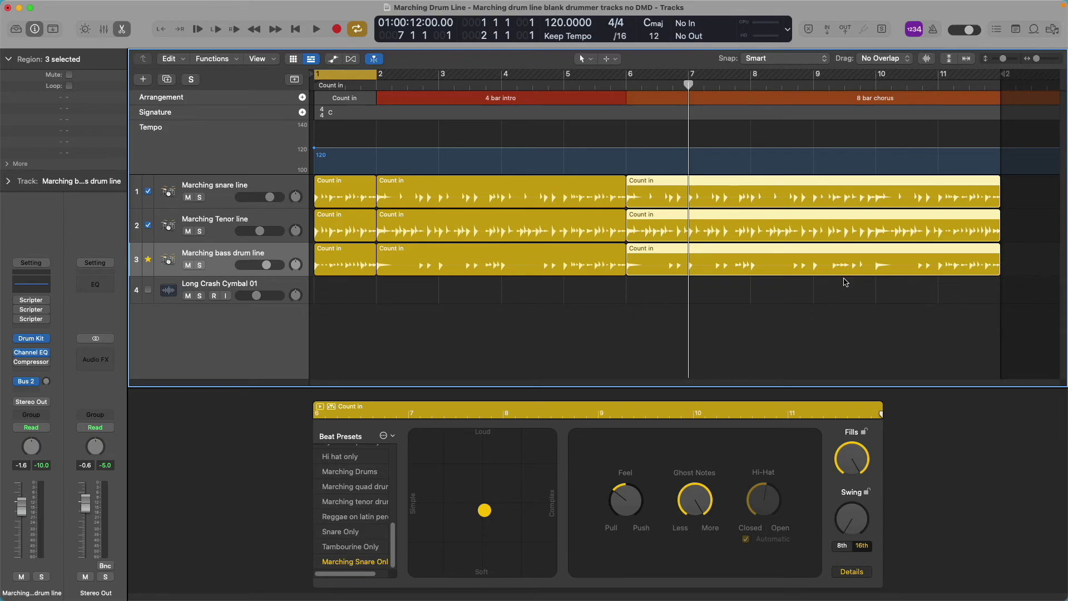
Extend the cycle range from bar 1 to bar 12 and play the arrangement from the start, stopping in the intro
key("Return")
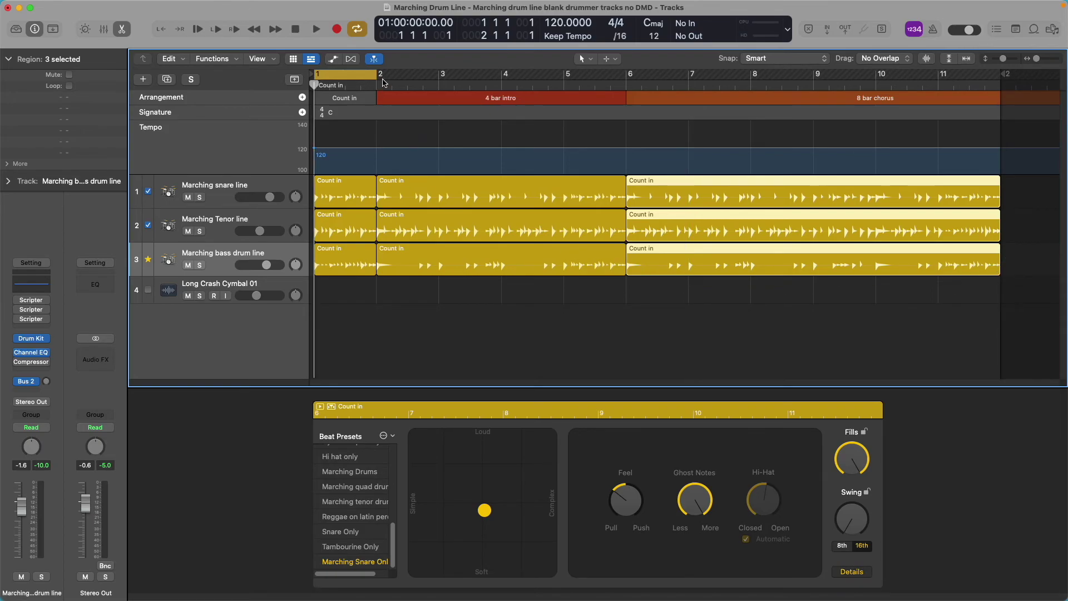
left_click_drag(378, 75, 1003, 120)
key("space")
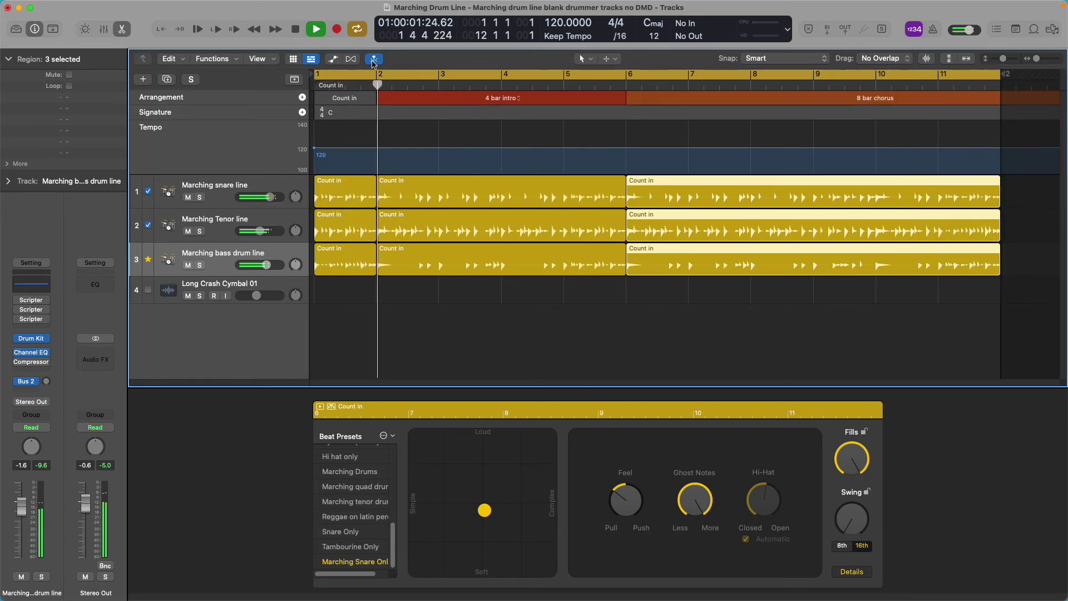
left_click(296, 29)
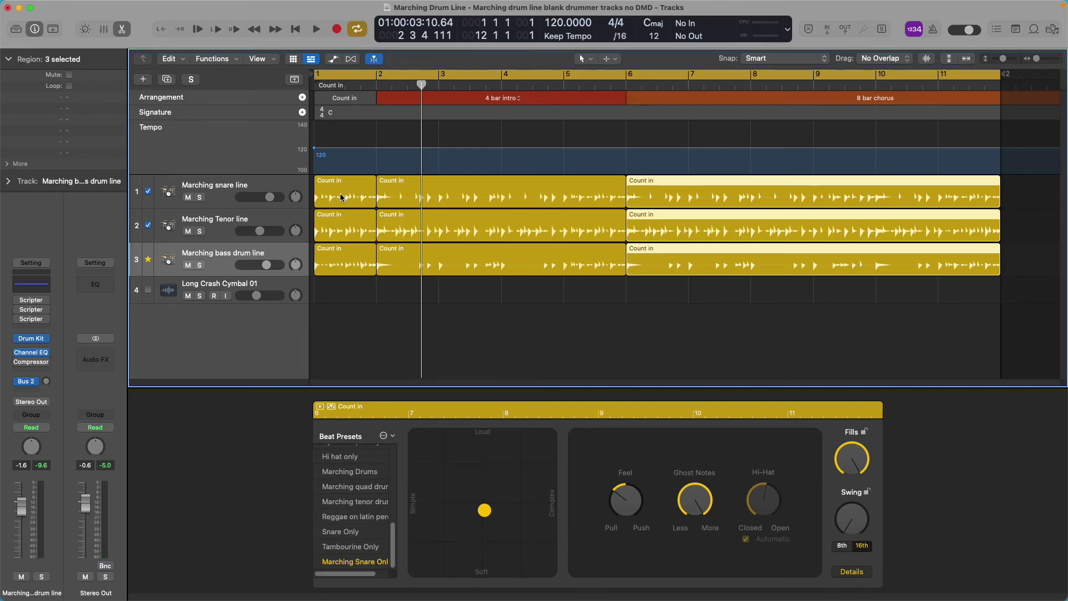
Select all regions on the three drum line tracks, play the arrangement from the start, and stop in the chorus
left_click(295, 190)
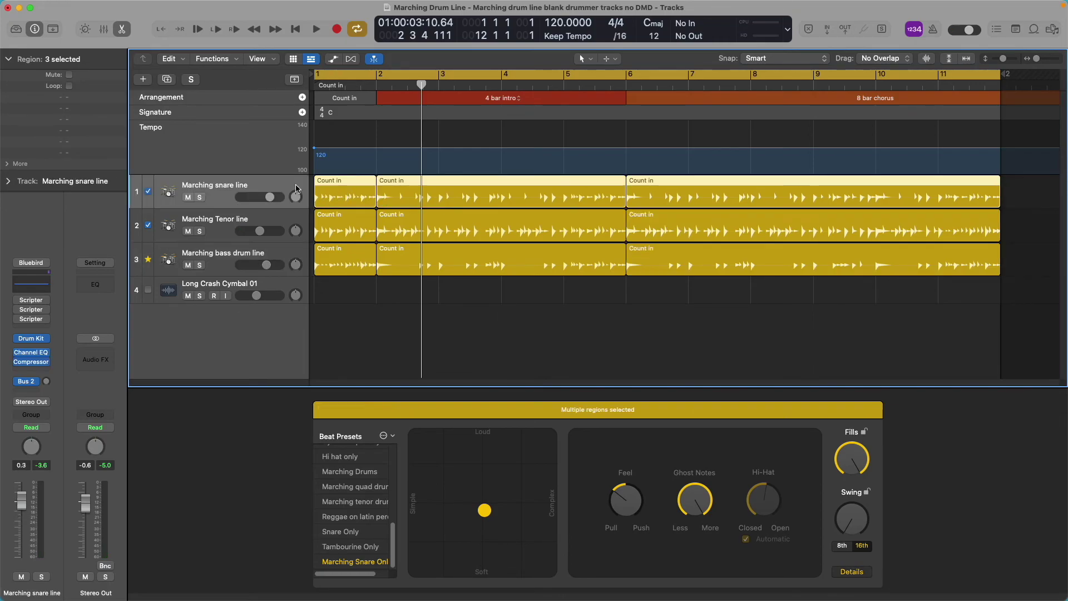
left_click(288, 219, "shift")
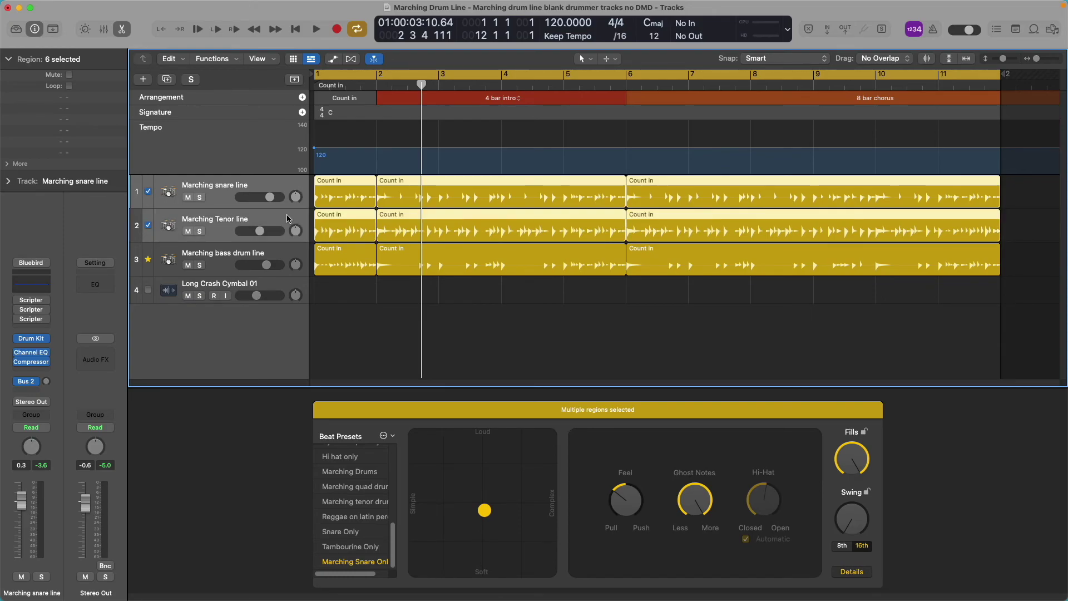
left_click(303, 259, "shift")
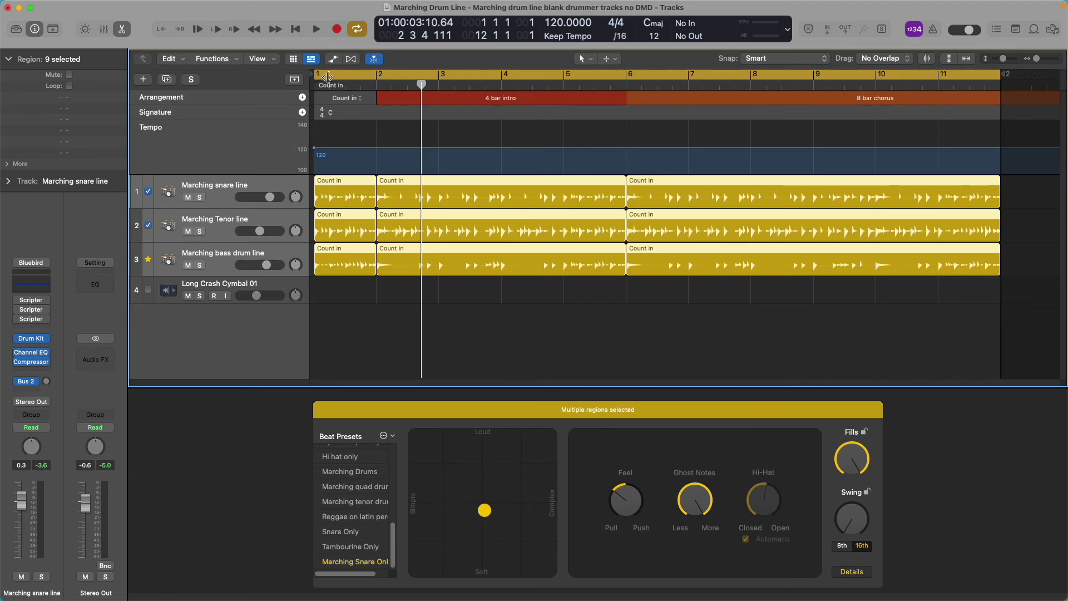
left_click(295, 29)
key("space")
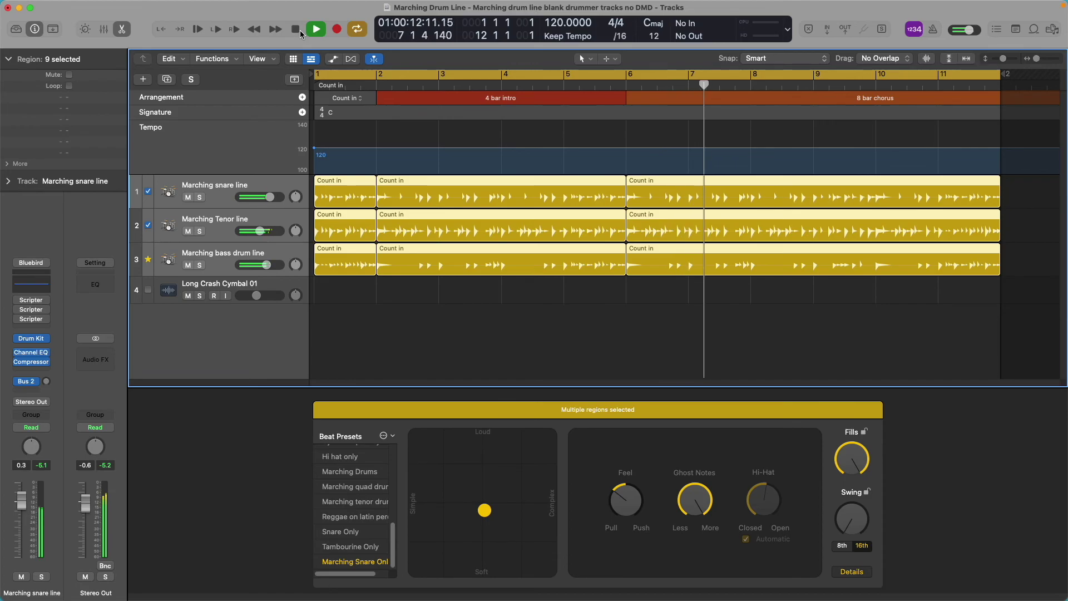
left_click(300, 30)
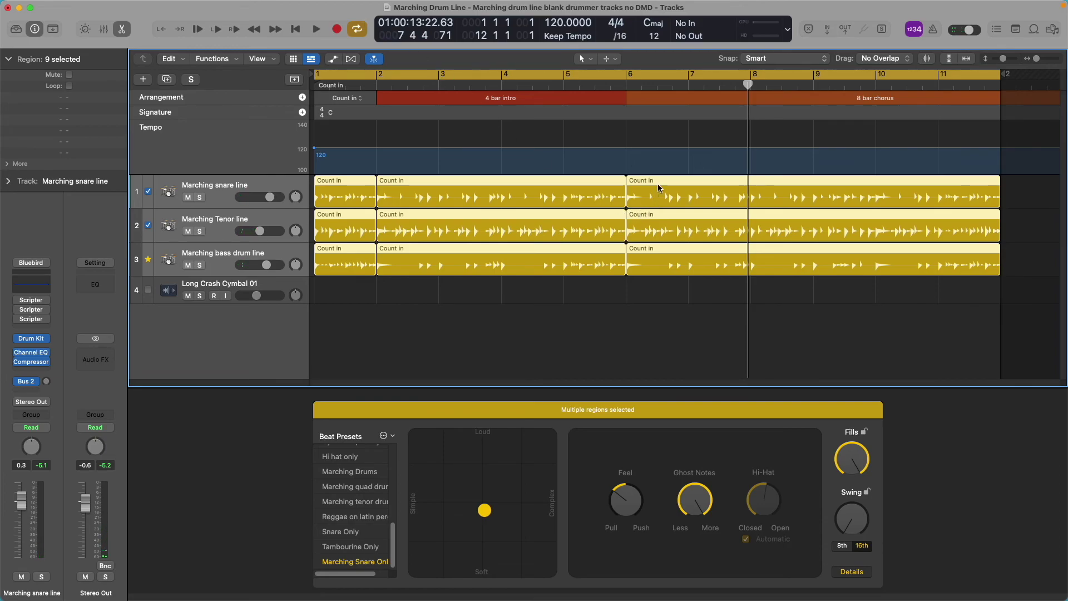
Move the 8 bar chorus regions on the snare, tenor and bass drum tracks about one bar later, to about bar 7
left_click(654, 293)
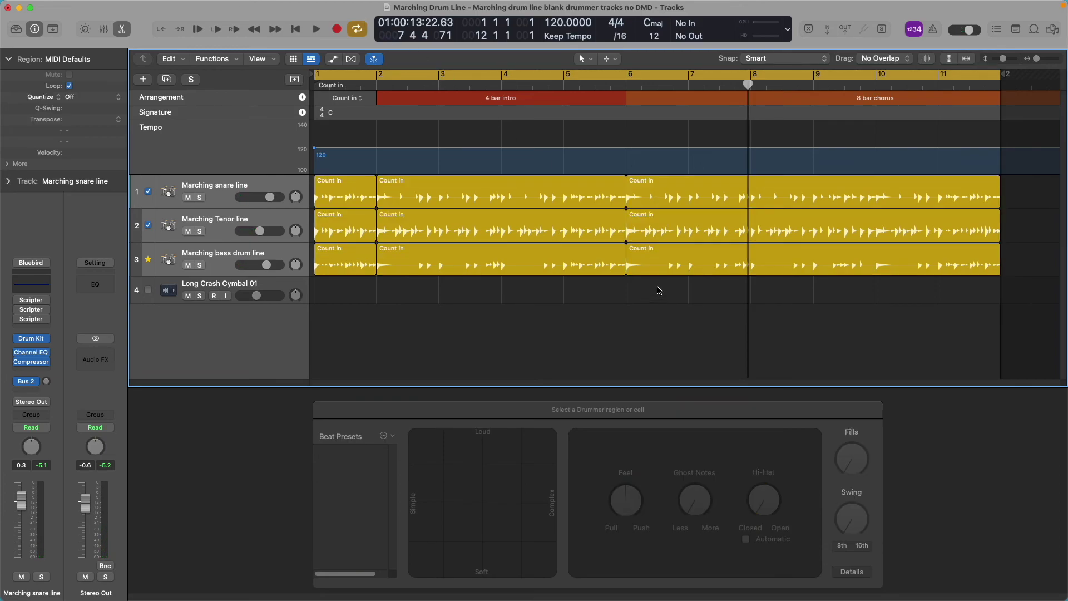
left_click(667, 188)
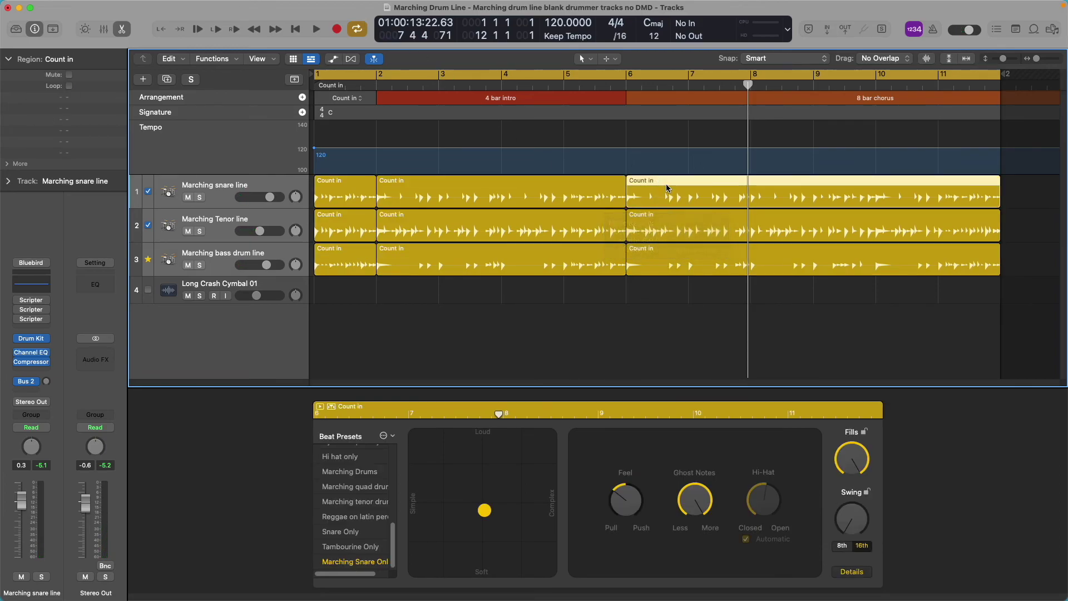
left_click(671, 227, "shift")
left_click(665, 254, "shift")
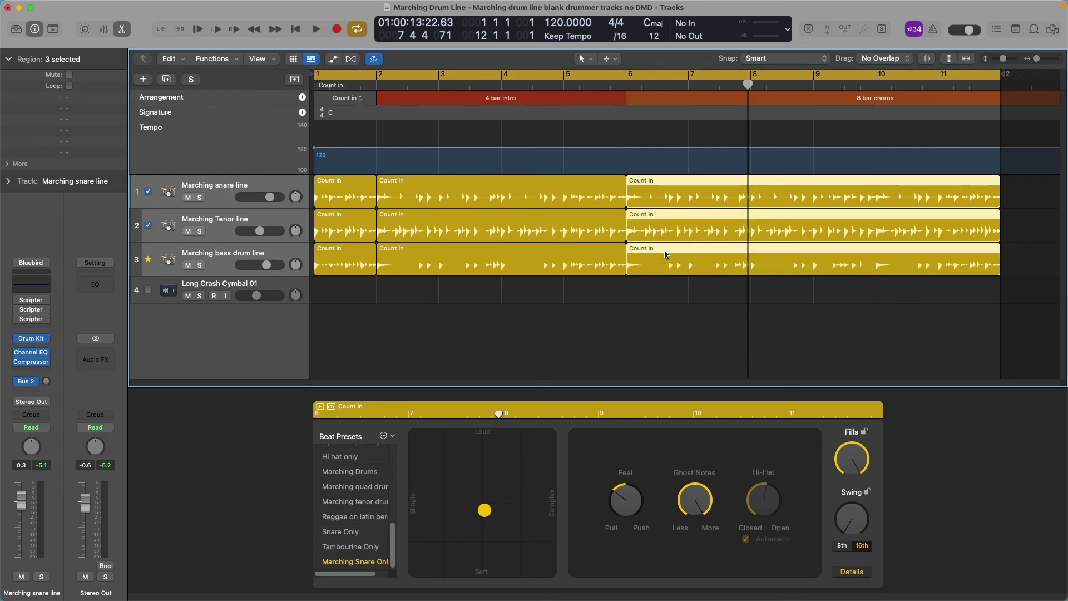
left_click_drag(665, 254, 733, 240)
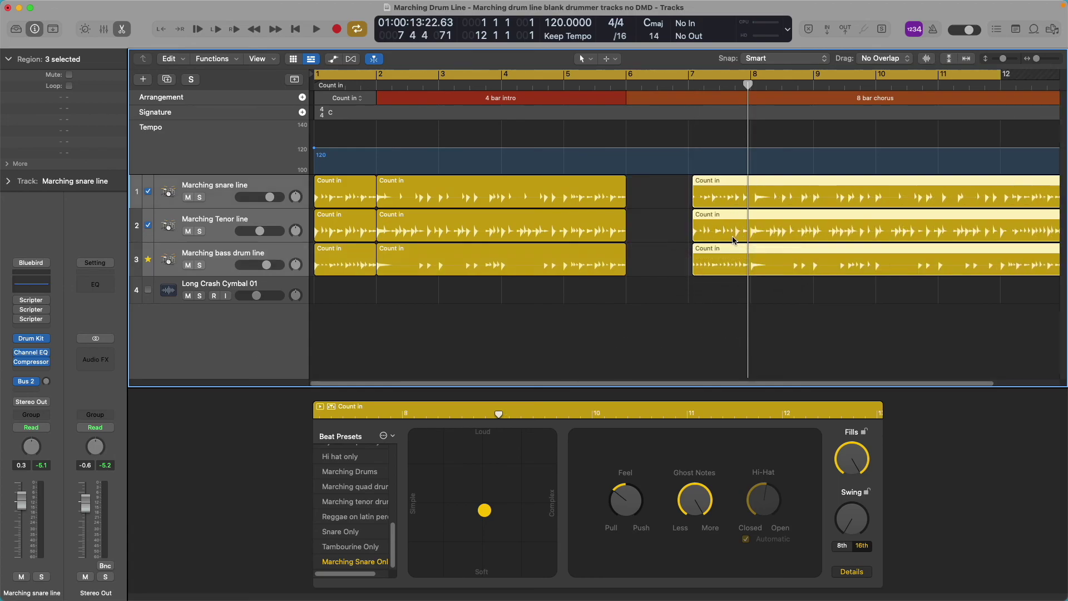
Fill the one-bar gap at bar 6 with a new Drummer region on each of the snare, tenor and bass drum tracks
left_click(634, 193)
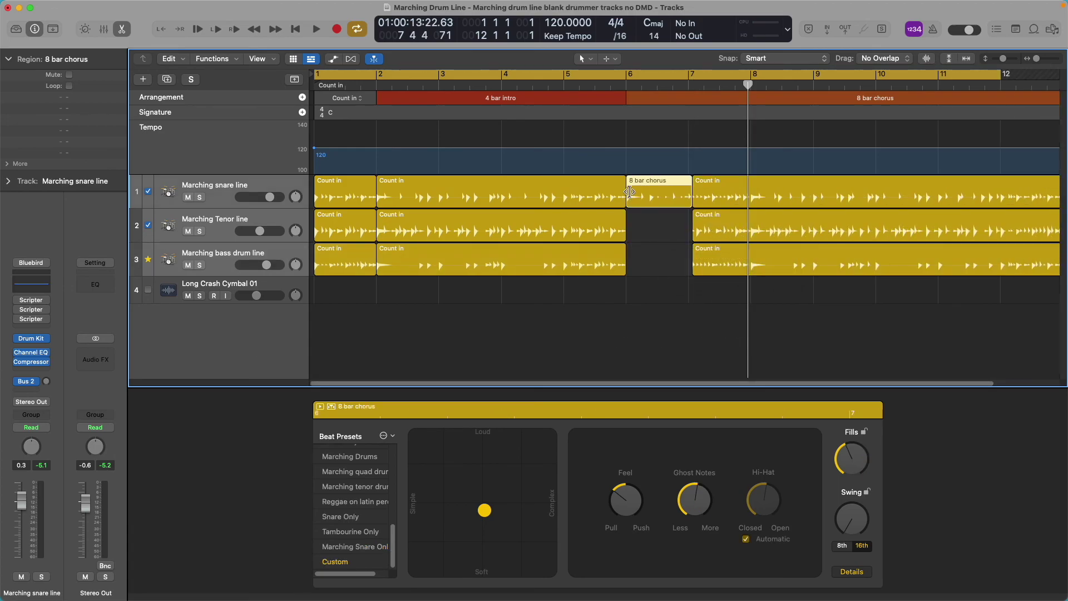
left_click(634, 226)
left_click(634, 260)
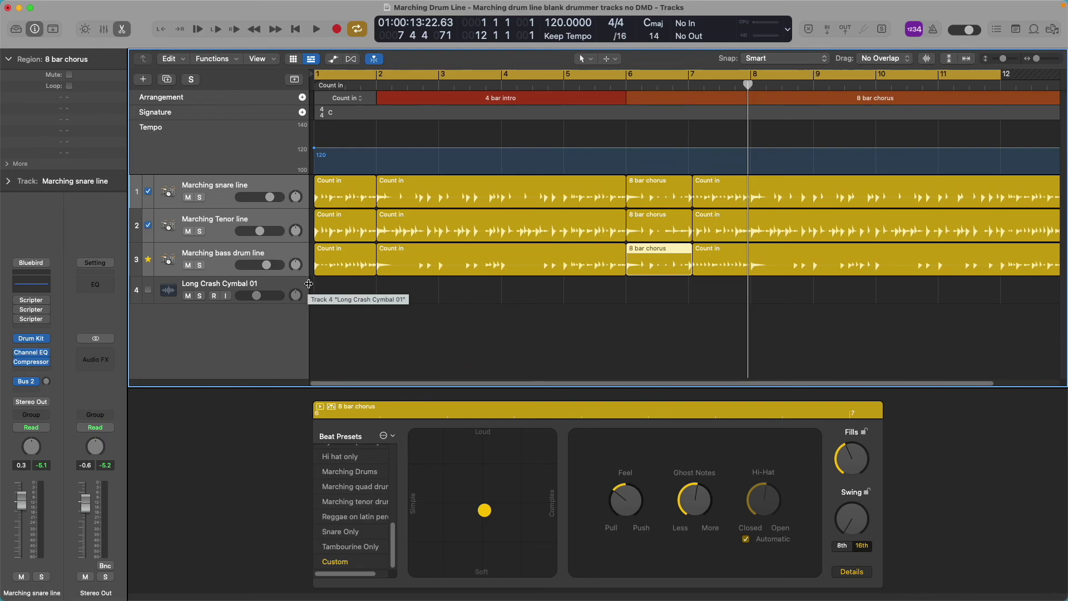
Play the arrangement from the start through the new bar 6 regions and stop at about bar 10
key("Return")
key("space")
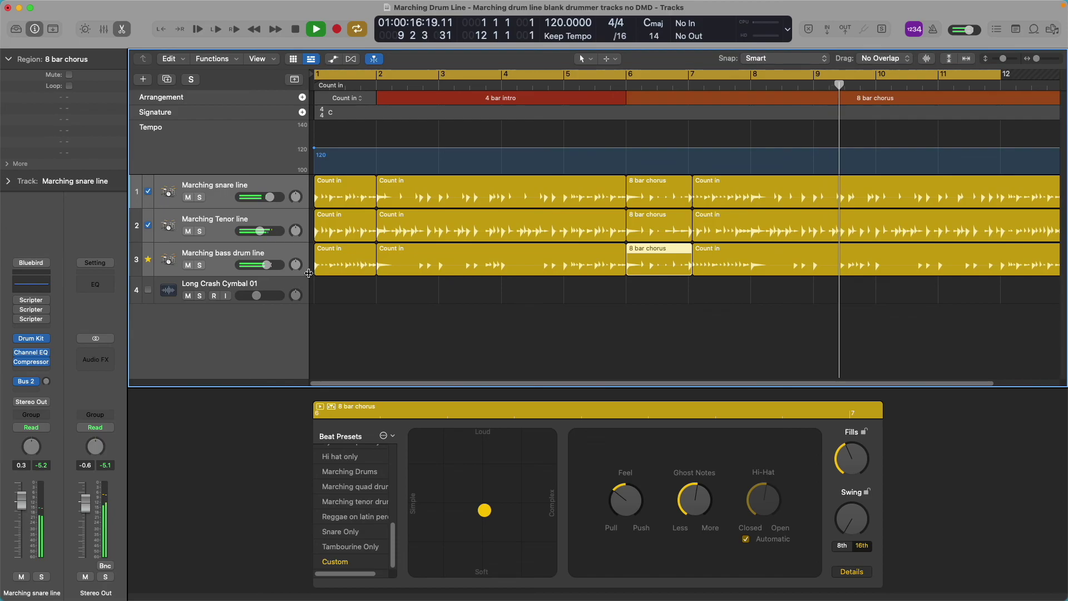
key("space")
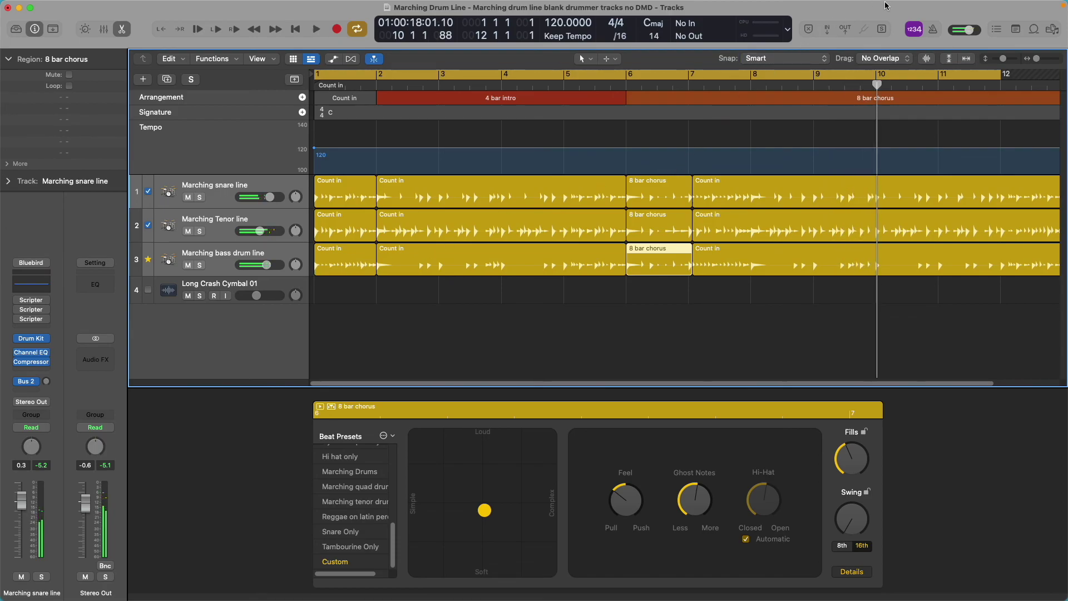